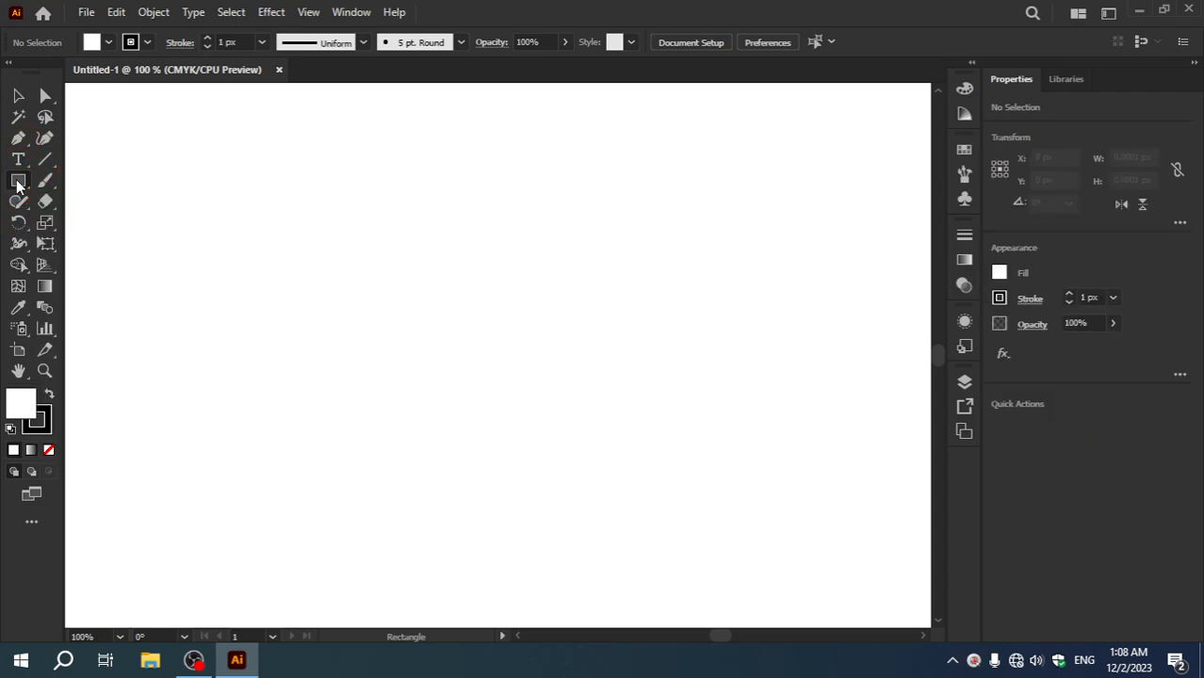
Step: Create a rectangle 40 px wide and 165 px high near the middle of the artboard
{"action": "left_click", "coordinate": [433, 287]}
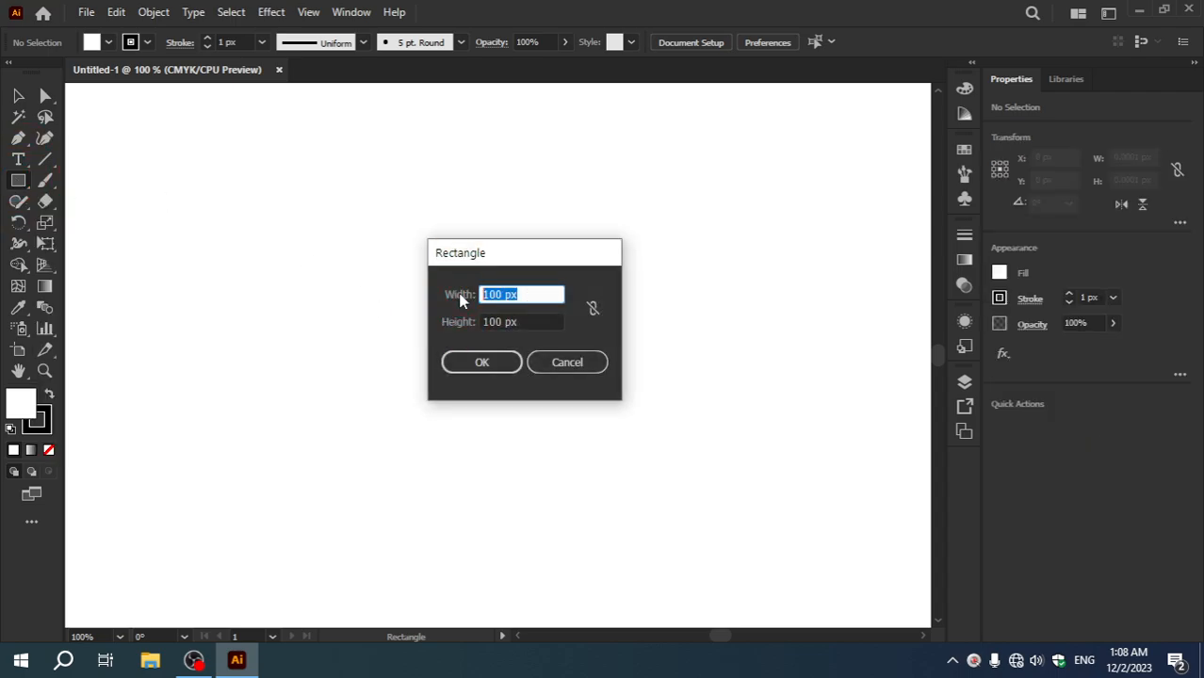
{"action": "type", "text": "40"}
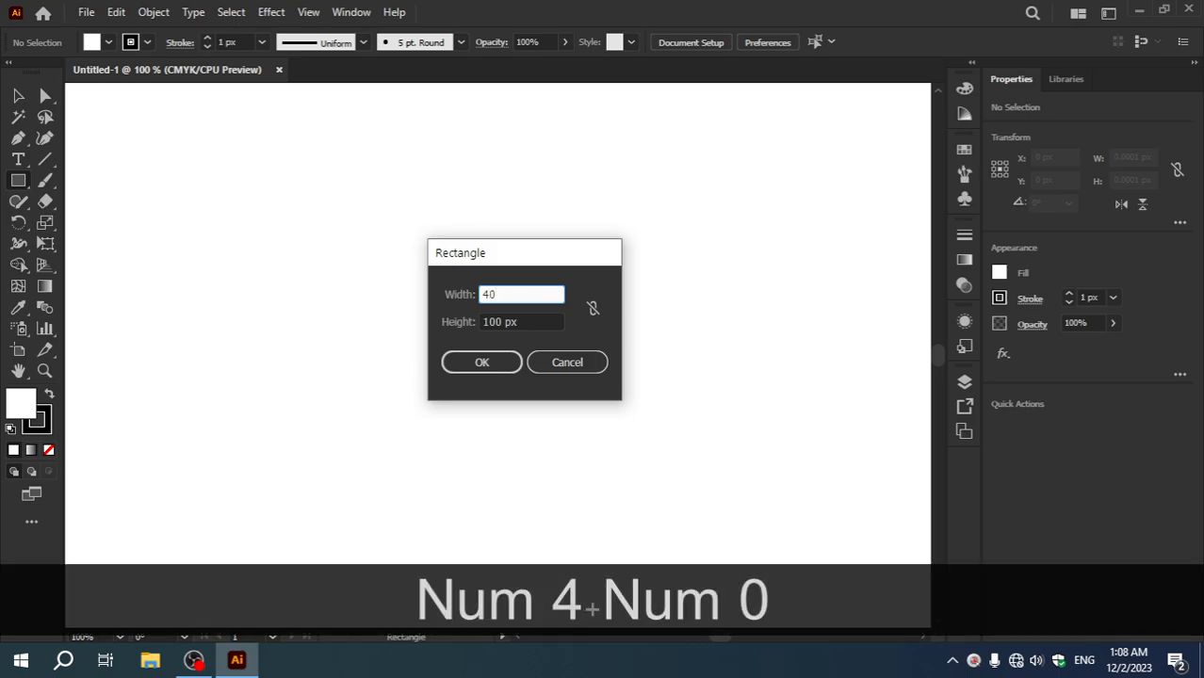
{"action": "type", "text": "px"}
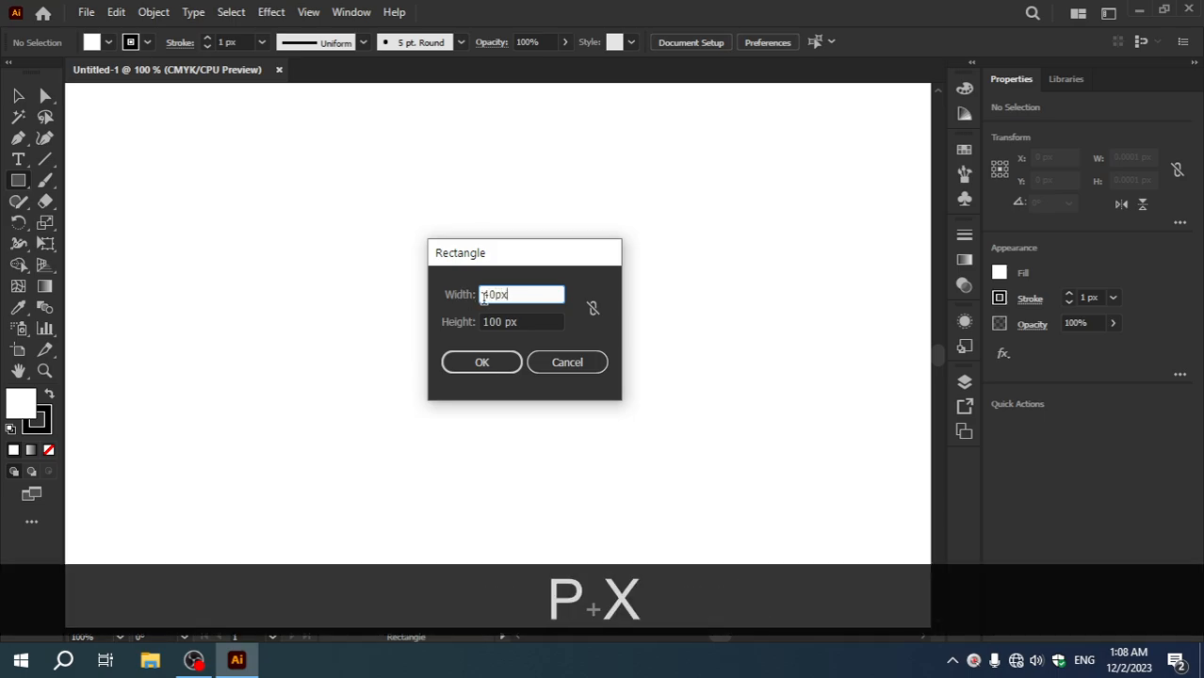
{"action": "key", "text": "Tab"}
{"action": "type", "text": "1"}
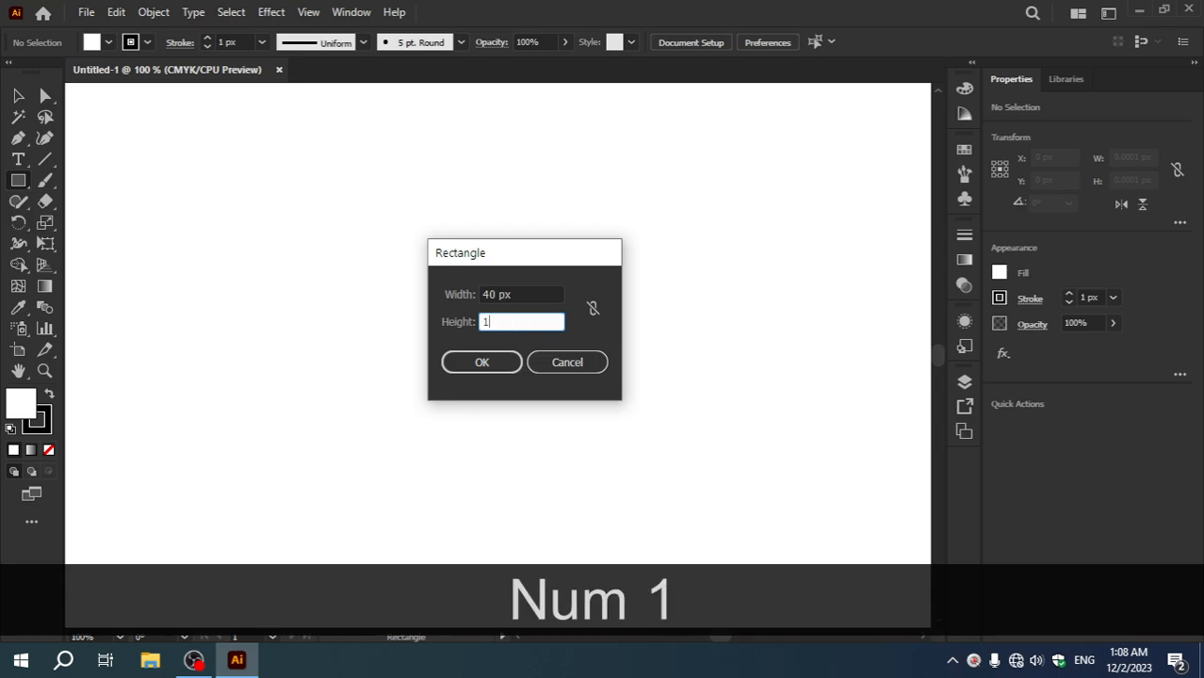
{"action": "type", "text": "65px"}
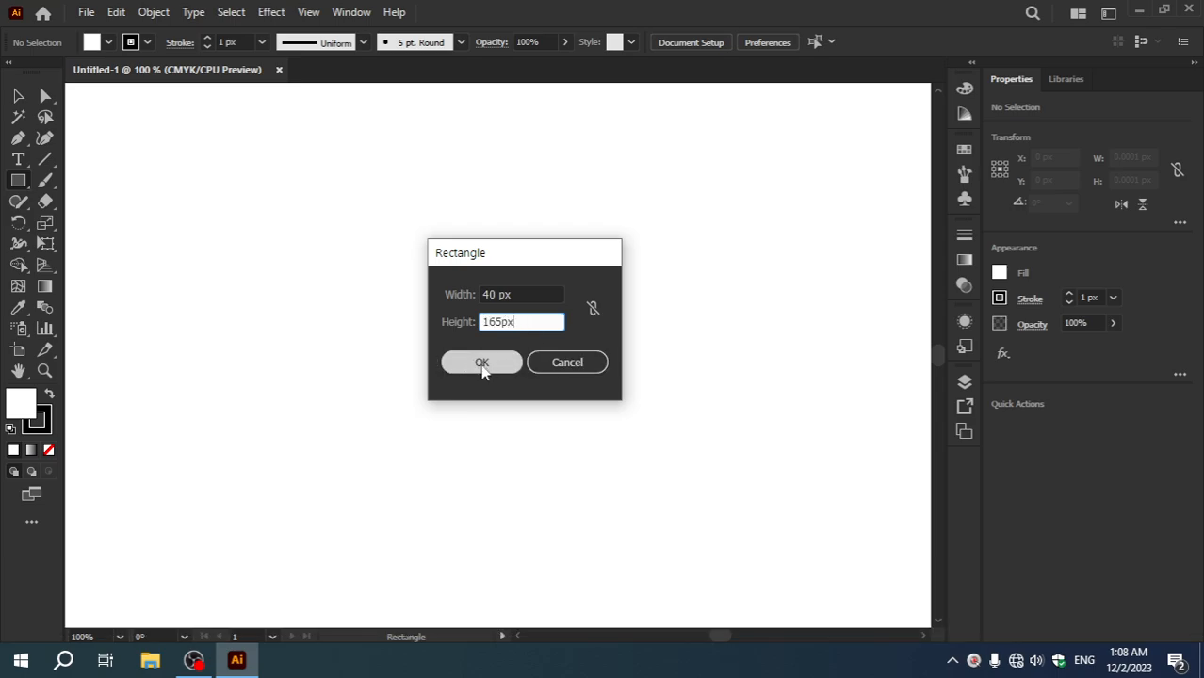
{"action": "left_click", "coordinate": [481, 366]}
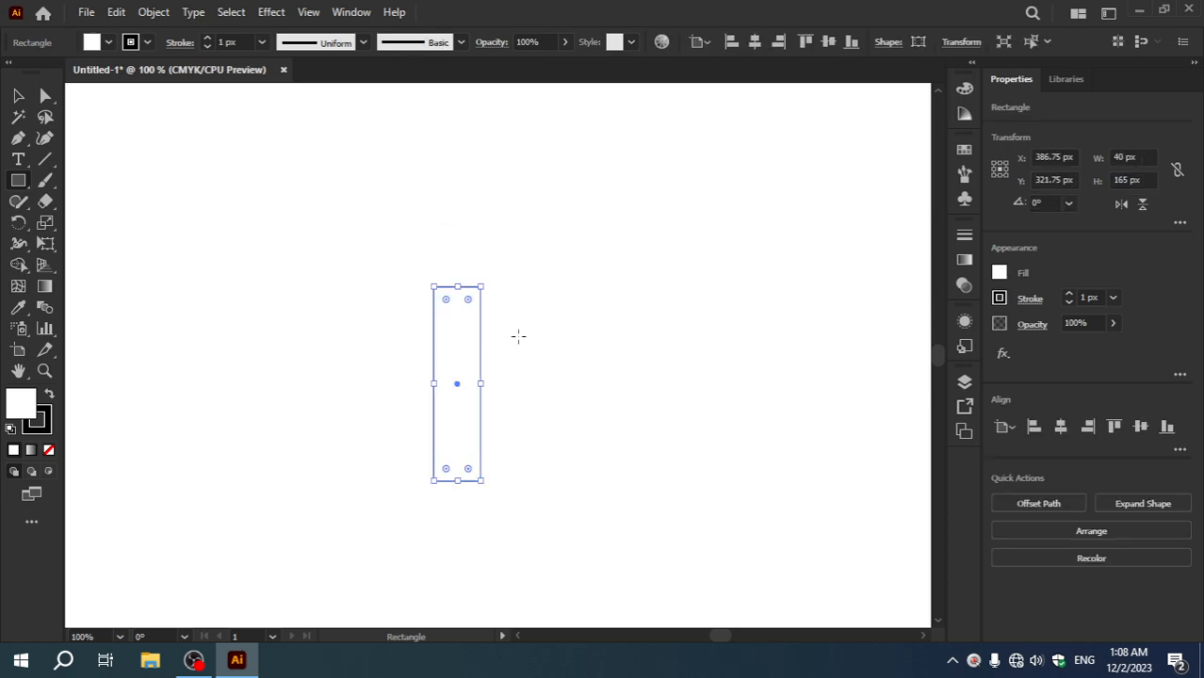
Step: Remove the fill from the rectangle, keeping only its black outline, and deselect it
{"action": "left_click_drag", "start_coordinate": [456, 383], "coordinate": [453, 354]}
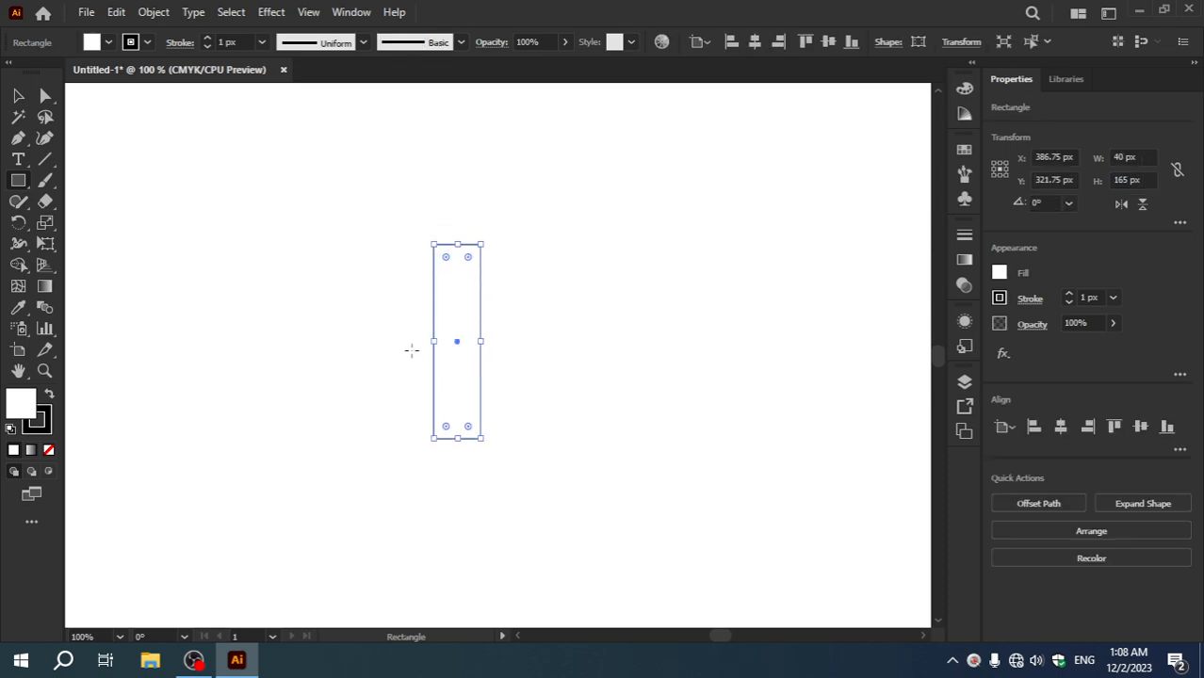
{"action": "scroll", "coordinate": [412, 350], "scroll_direction": "up", "scroll_amount": 1}
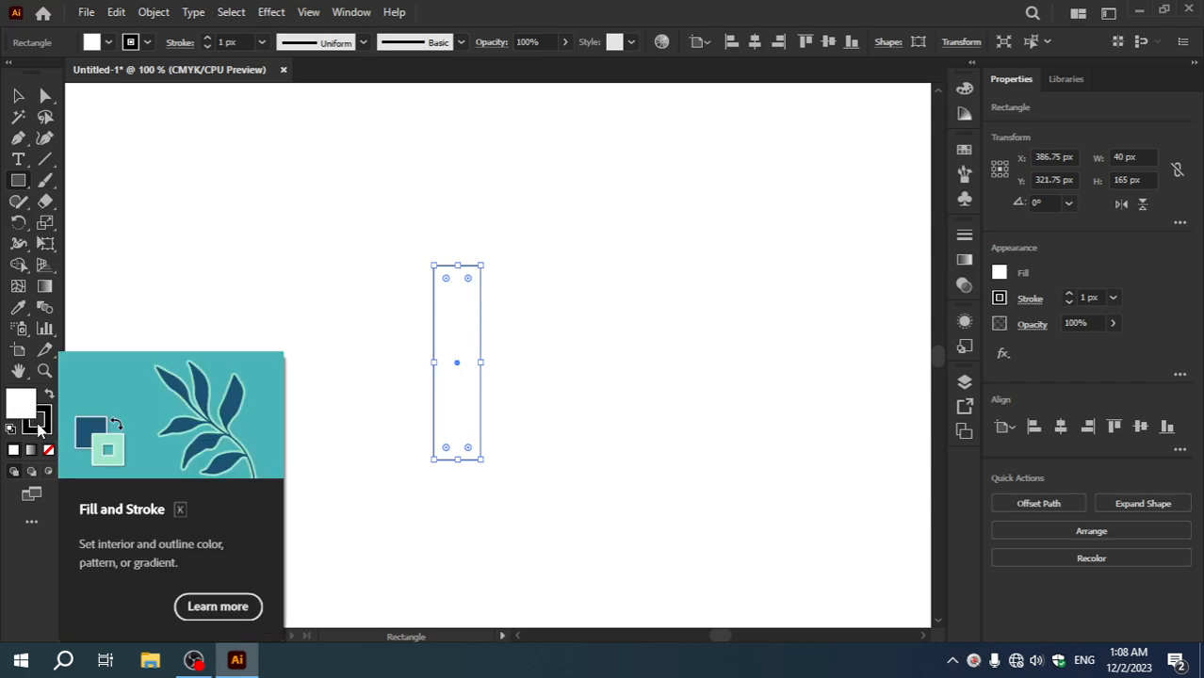
{"action": "left_click", "coordinate": [49, 452]}
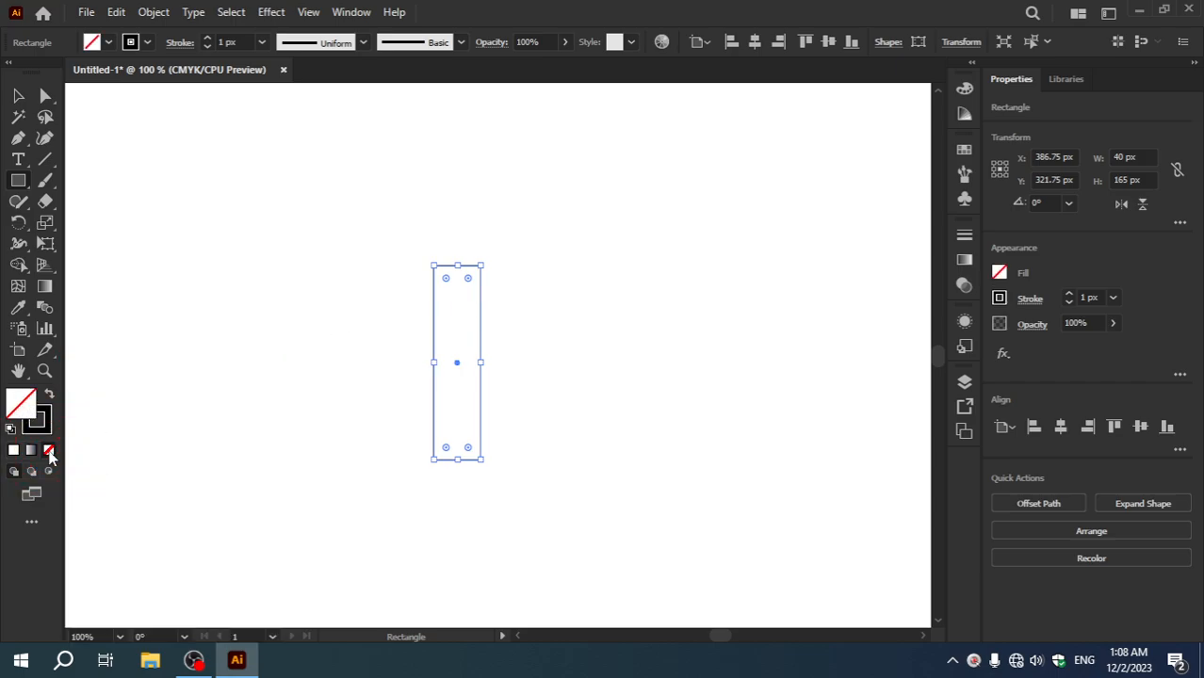
{"action": "left_click", "coordinate": [18, 96]}
{"action": "left_click", "coordinate": [131, 173]}
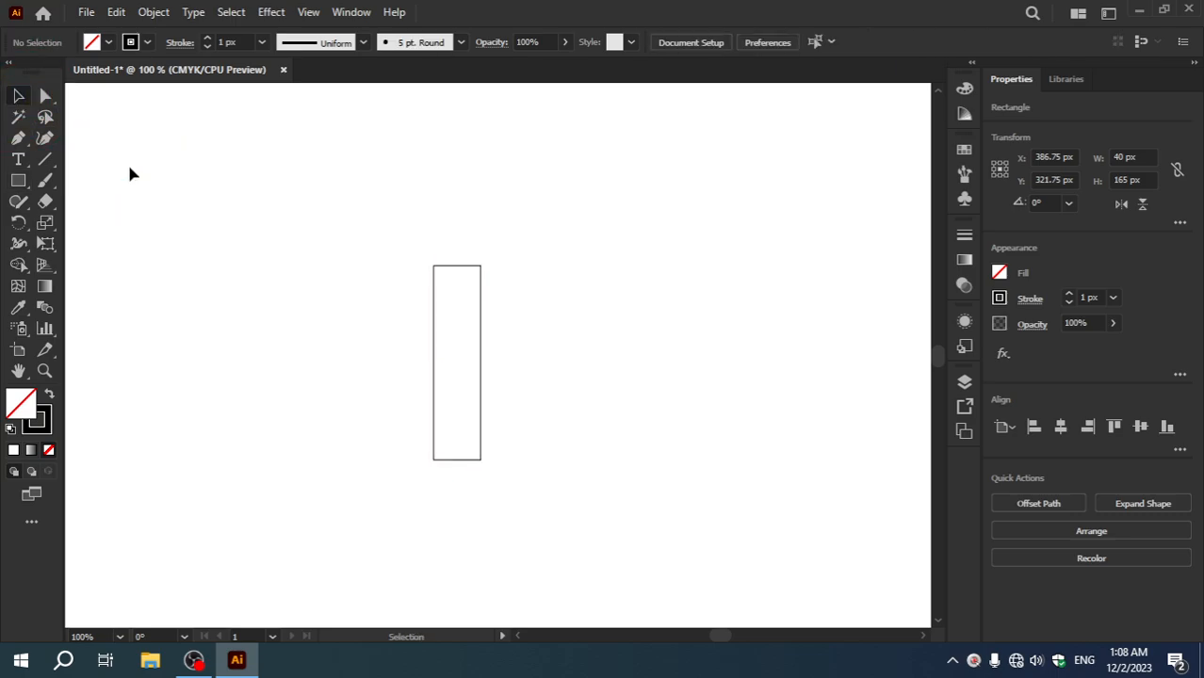
Step: Create a 65 px by 65 px circle with the Ellipse tool to the left of the rectangle
{"action": "left_click_drag", "start_coordinate": [18, 180], "coordinate": [81, 191]}
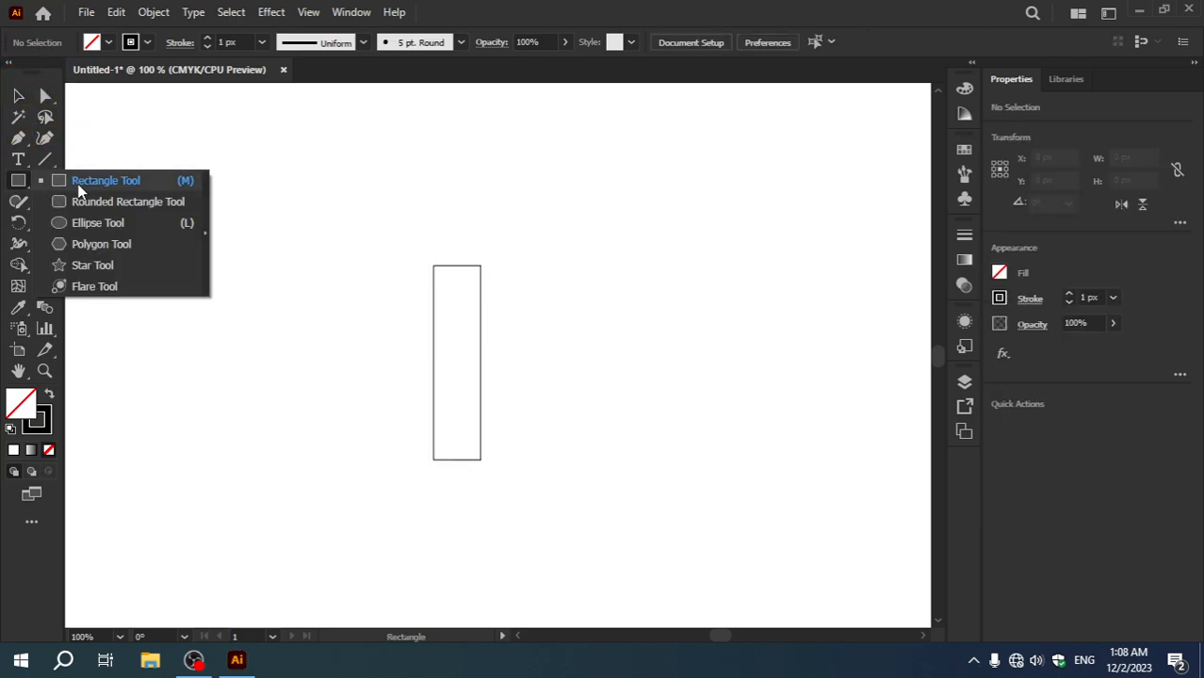
{"action": "left_click", "coordinate": [88, 226]}
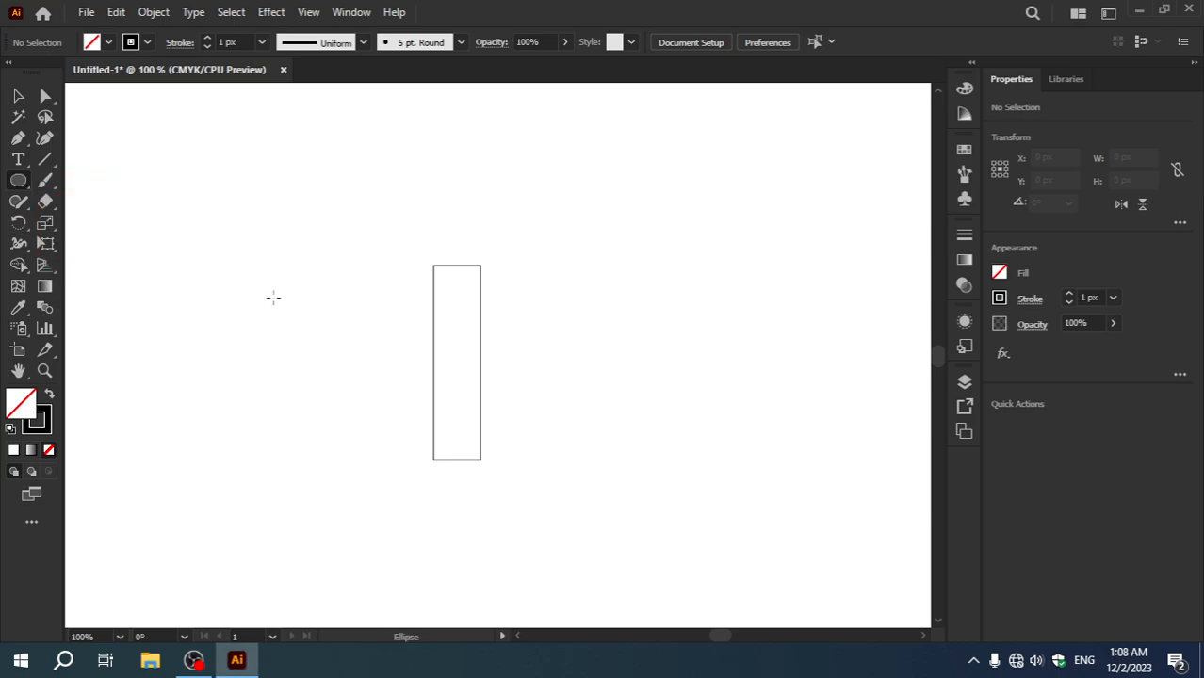
{"action": "left_click", "coordinate": [289, 362]}
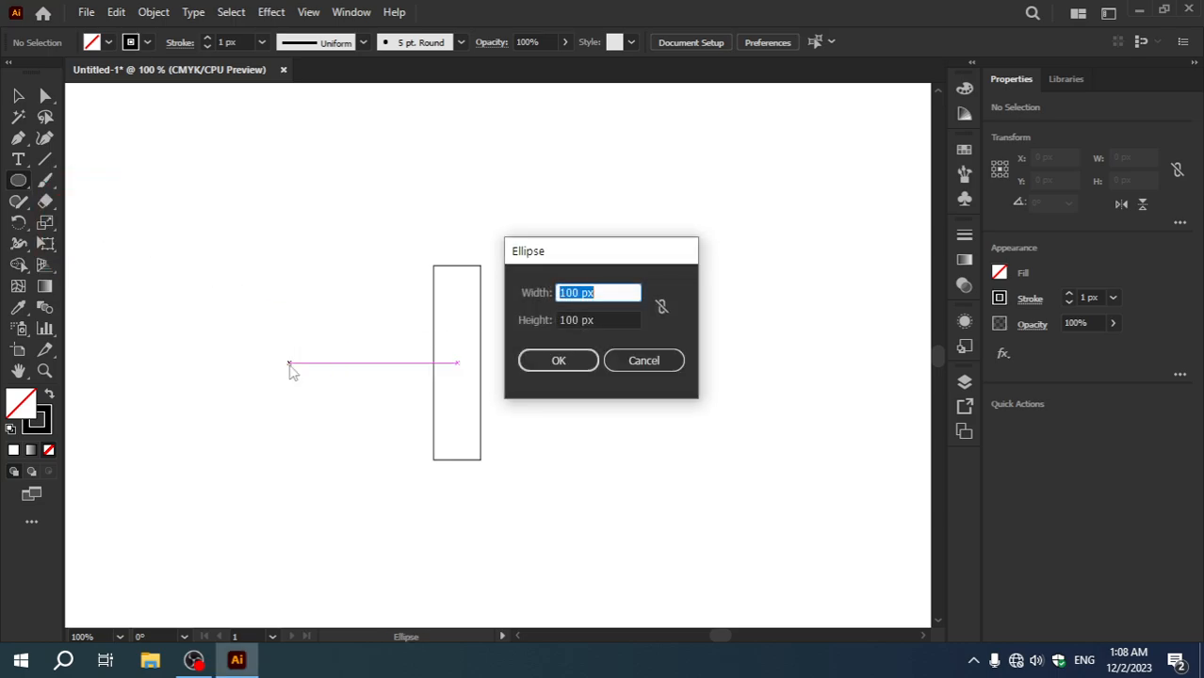
{"action": "type", "text": "65"}
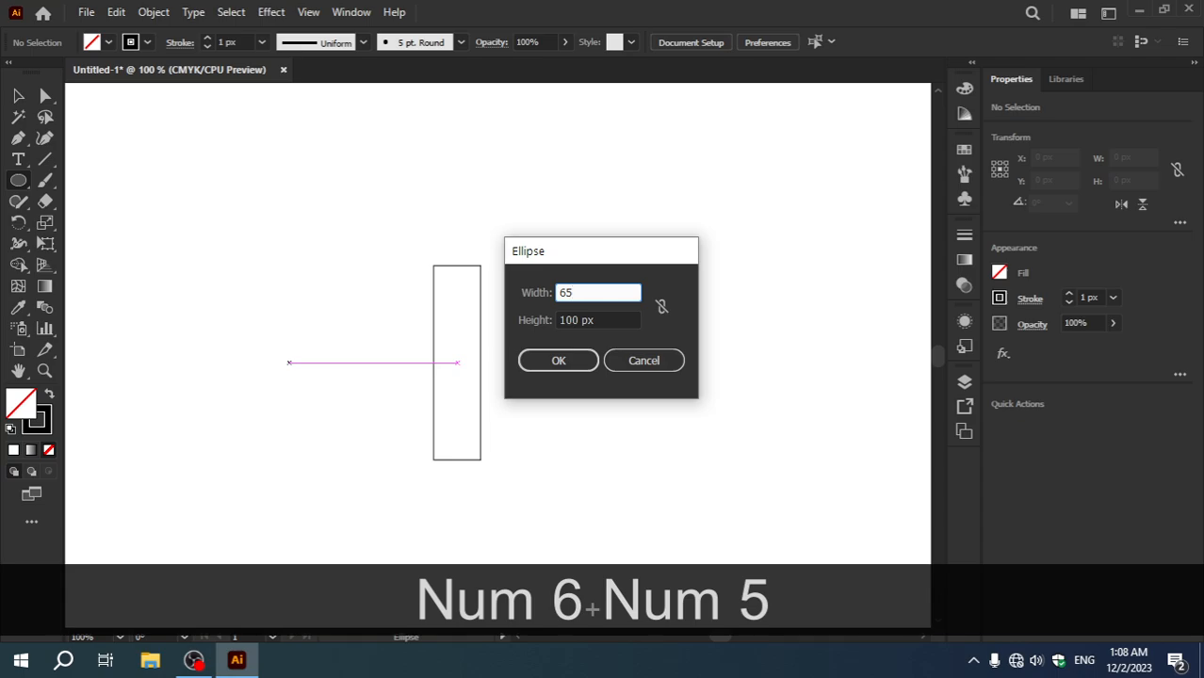
{"action": "type", "text": "px"}
{"action": "key", "text": "Tab"}
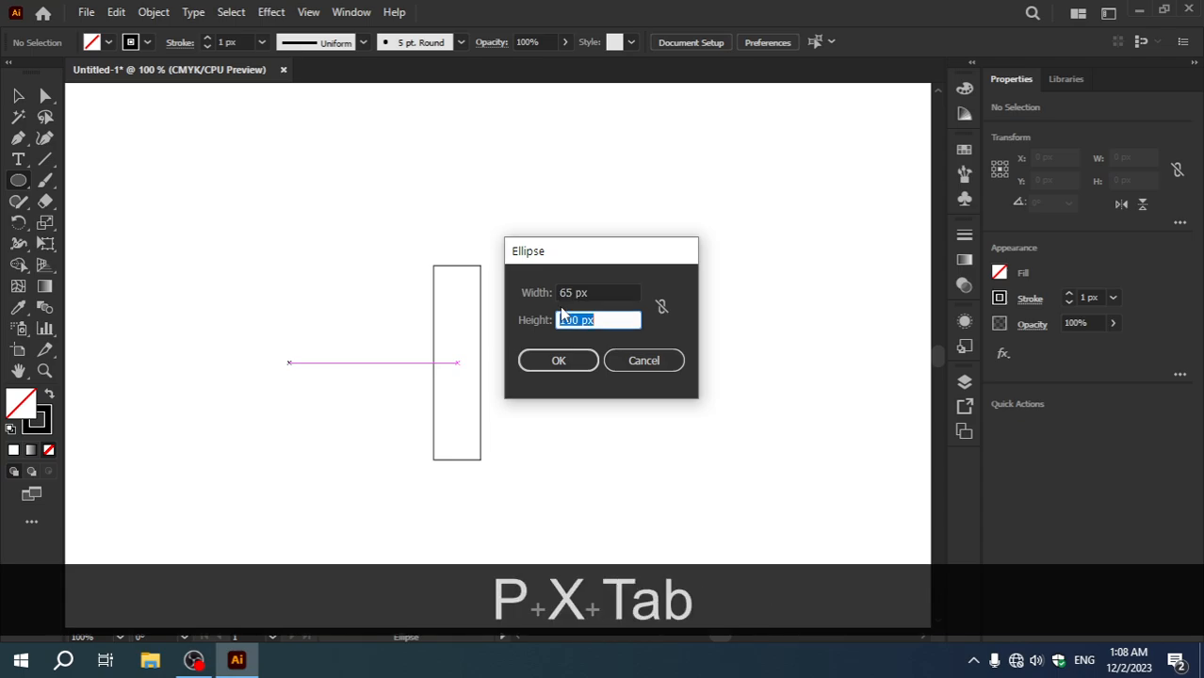
{"action": "type", "text": "65px"}
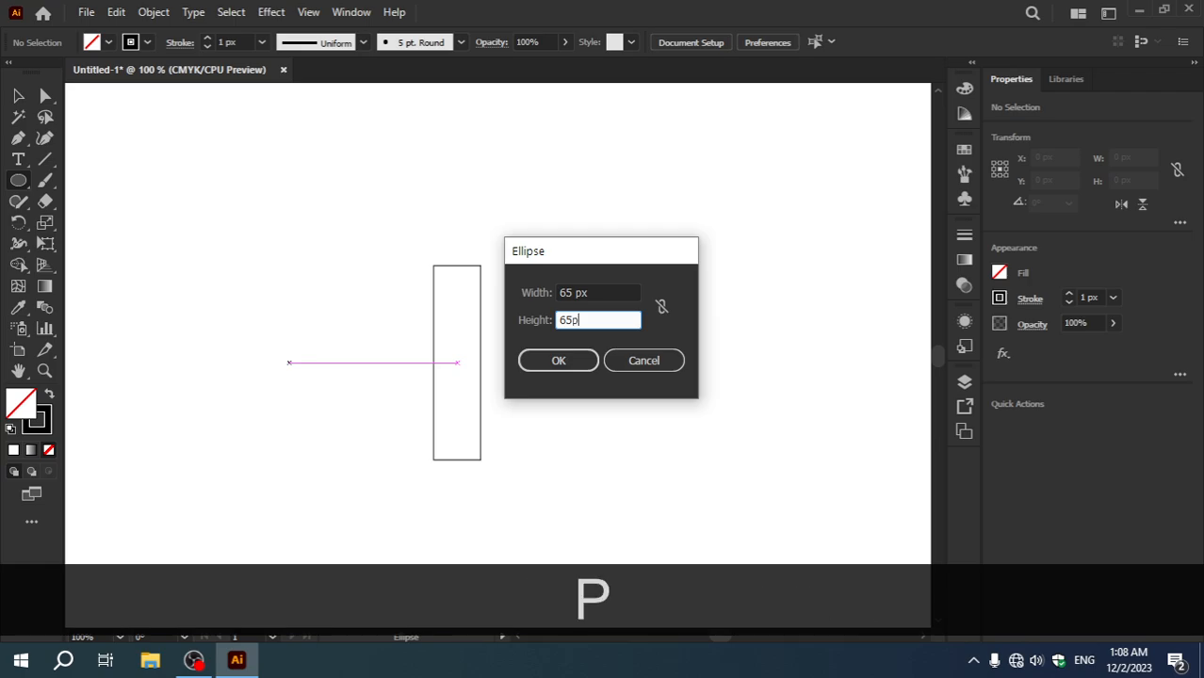
{"action": "left_click", "coordinate": [556, 363]}
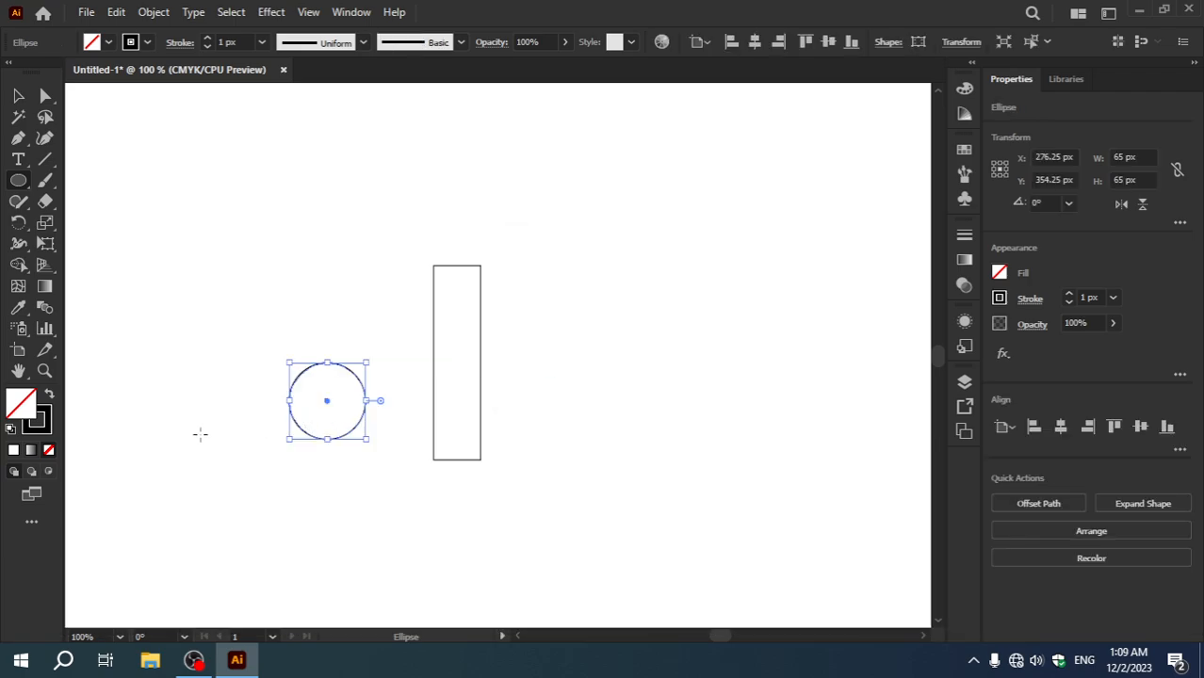
Step: Offset the circle's path outward by 40 px to create a larger concentric circle
{"action": "key", "text": "ctrl+KP_Add"}
{"action": "key", "text": "space"}
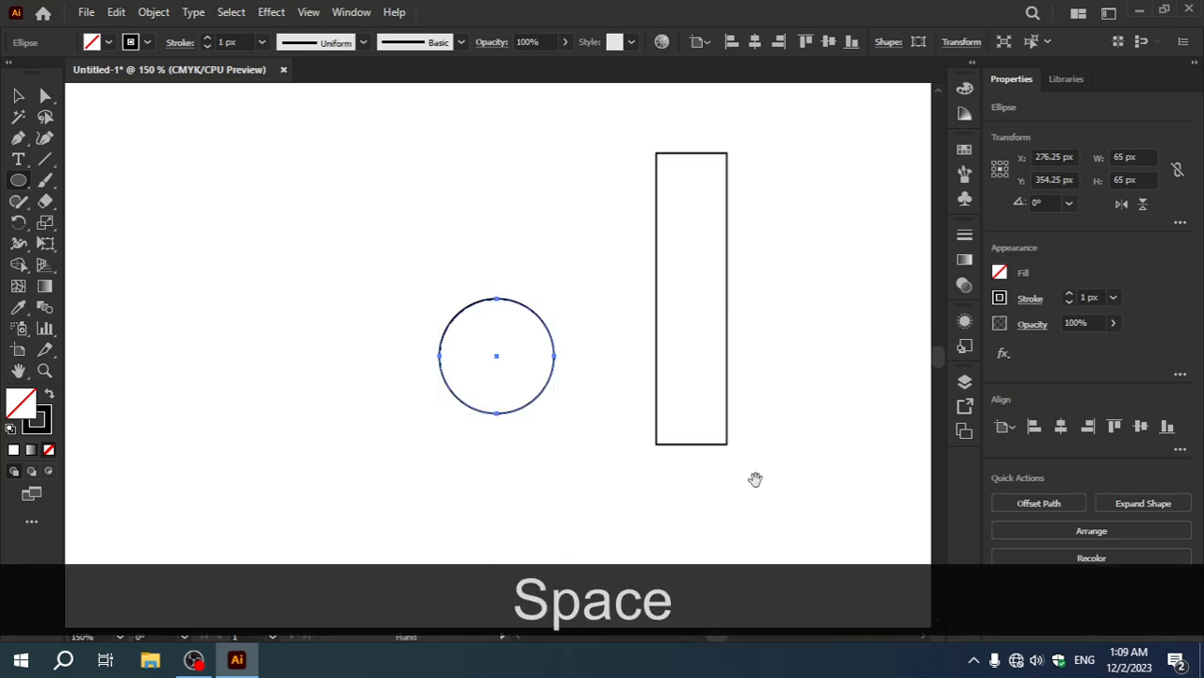
{"action": "left_click_drag", "start_coordinate": [753, 416], "coordinate": [663, 453]}
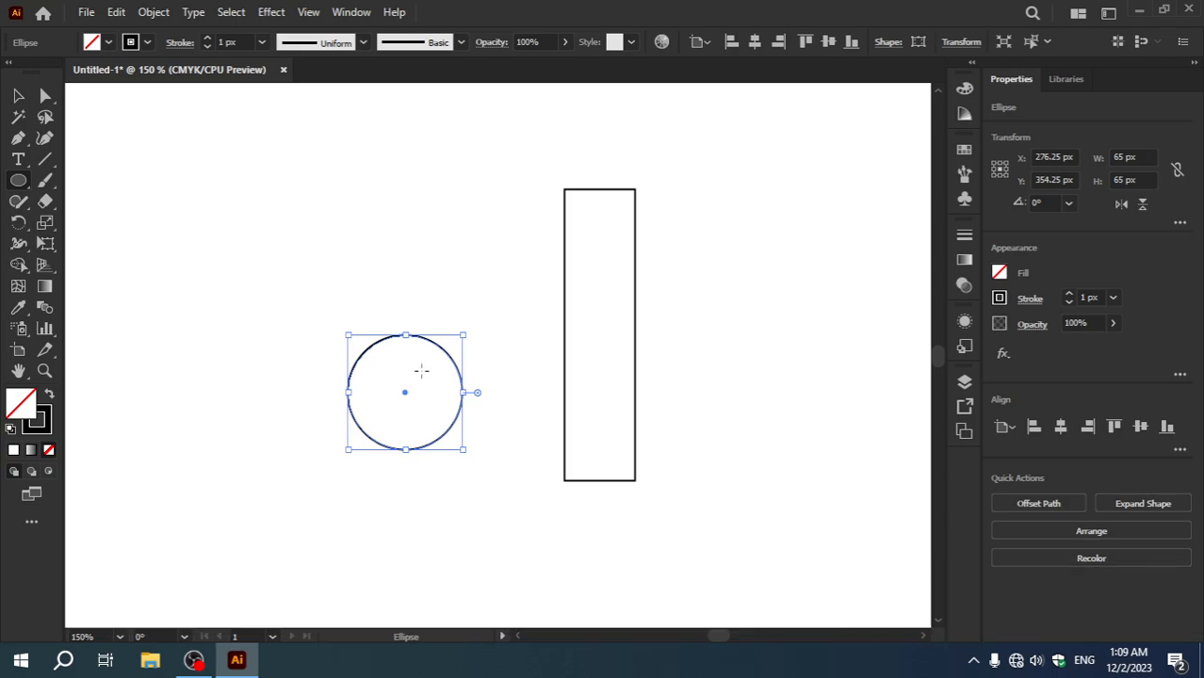
{"action": "left_click", "coordinate": [155, 13]}
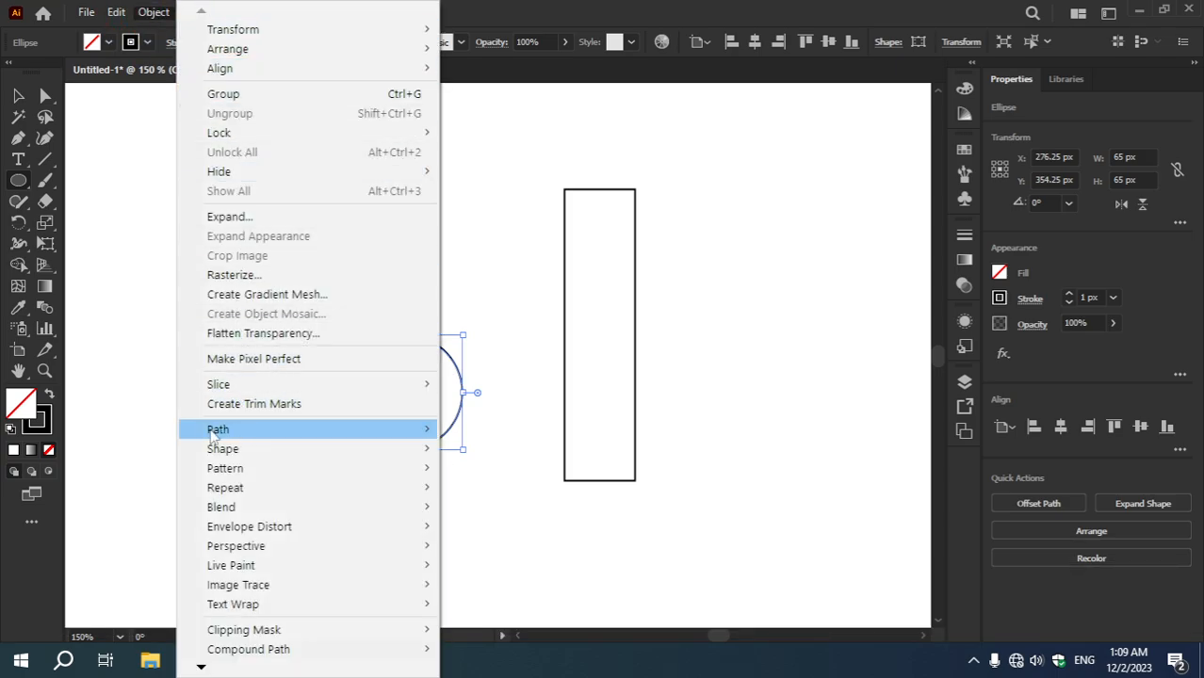
{"action": "mouse_move", "coordinate": [216, 434]}
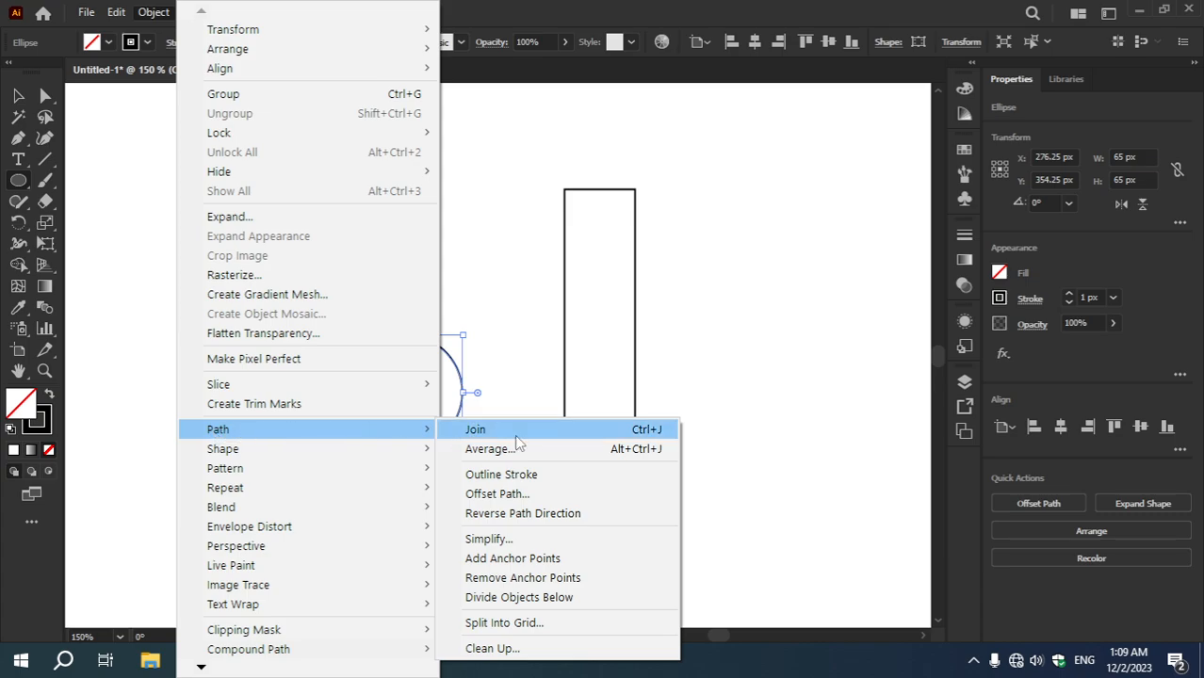
{"action": "left_click", "coordinate": [499, 494]}
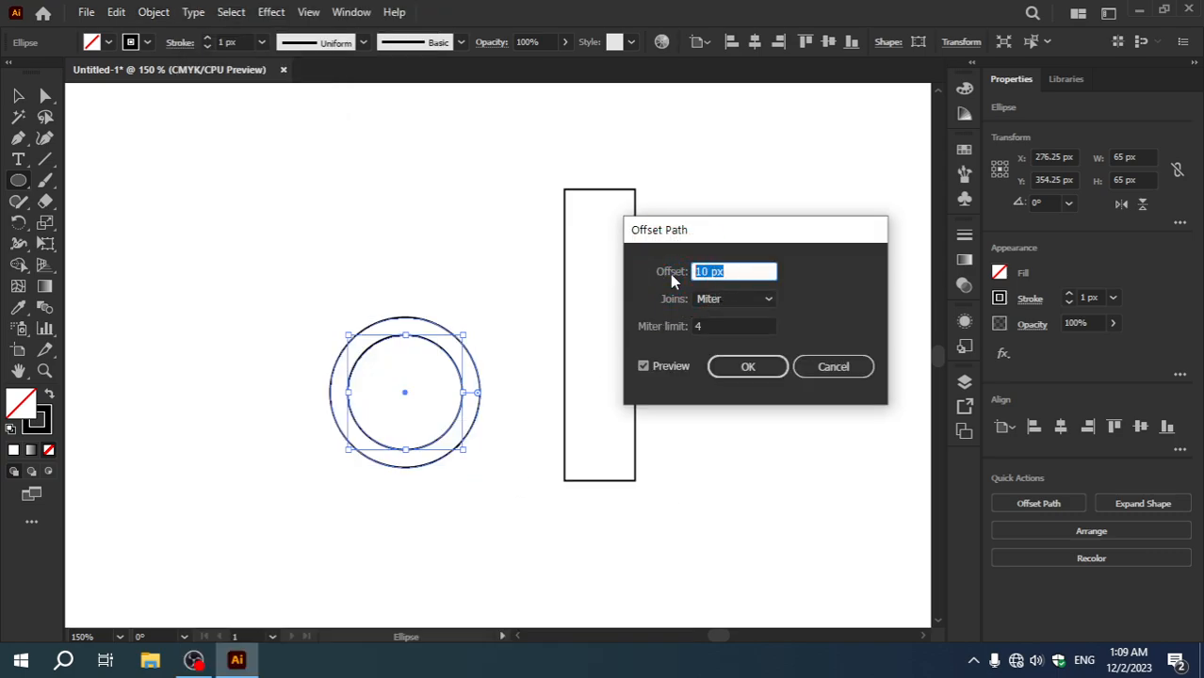
{"action": "type", "text": "40px"}
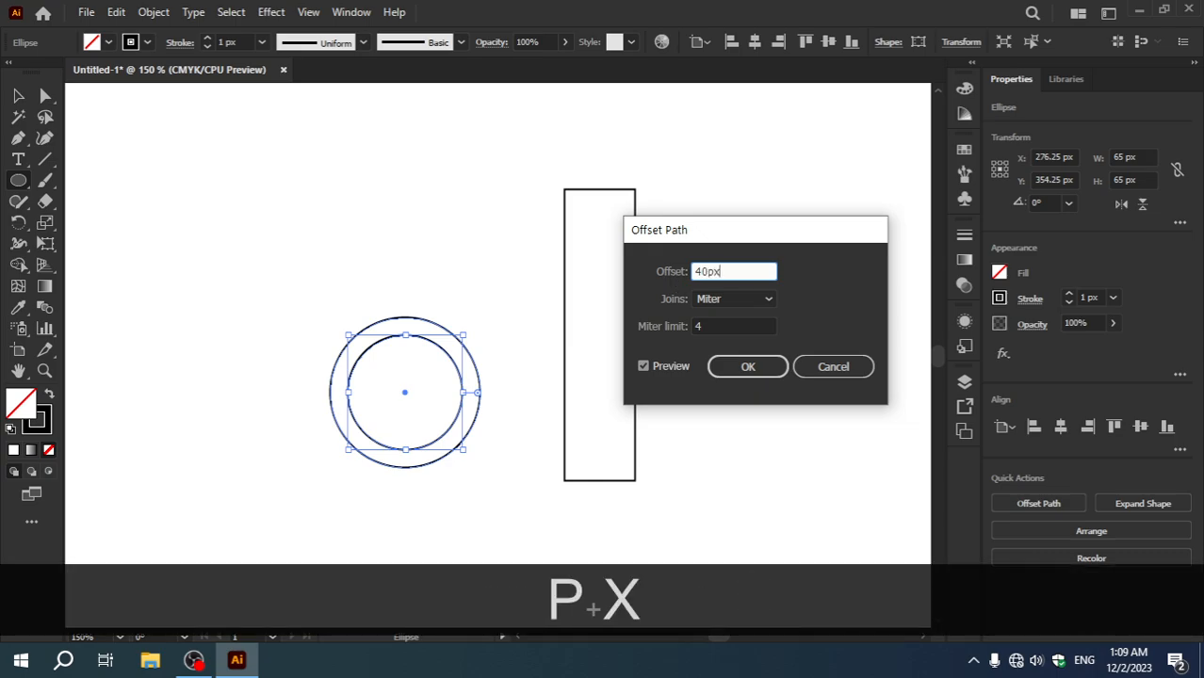
{"action": "left_click", "coordinate": [756, 370]}
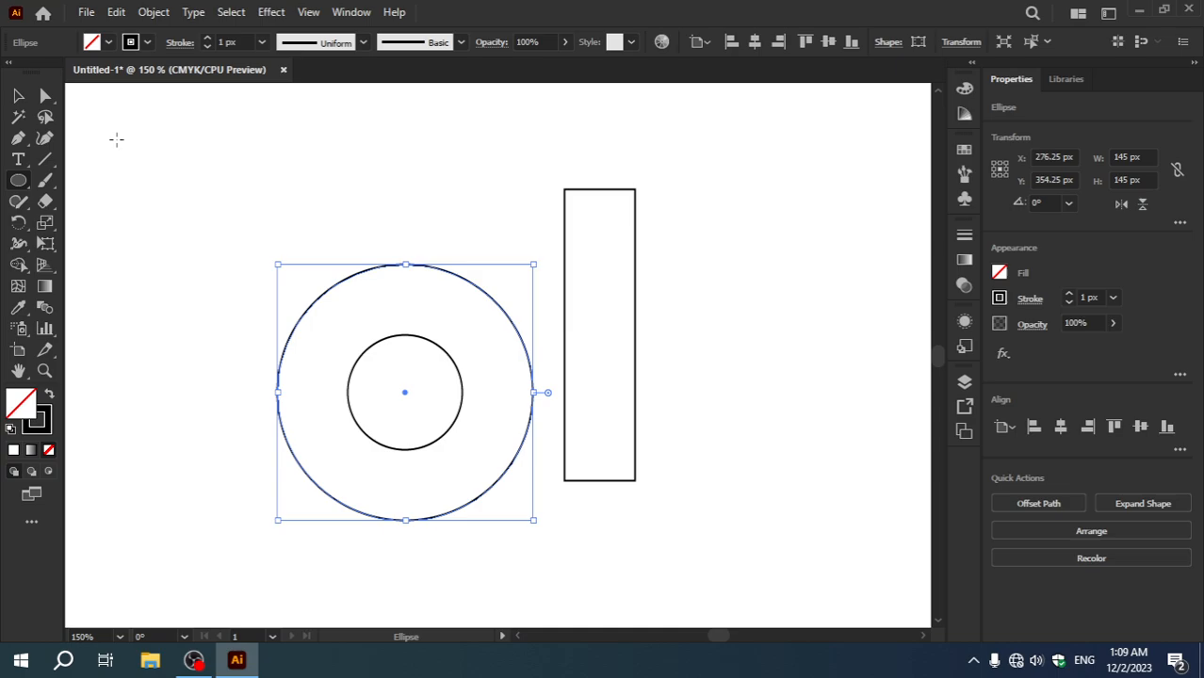
Step: Move both concentric circles together so their right edges meet the rectangle's two bottom corners, forming a "d" shape, and deselect them
{"action": "left_click", "coordinate": [19, 98]}
{"action": "left_click_drag", "start_coordinate": [235, 219], "coordinate": [486, 548]}
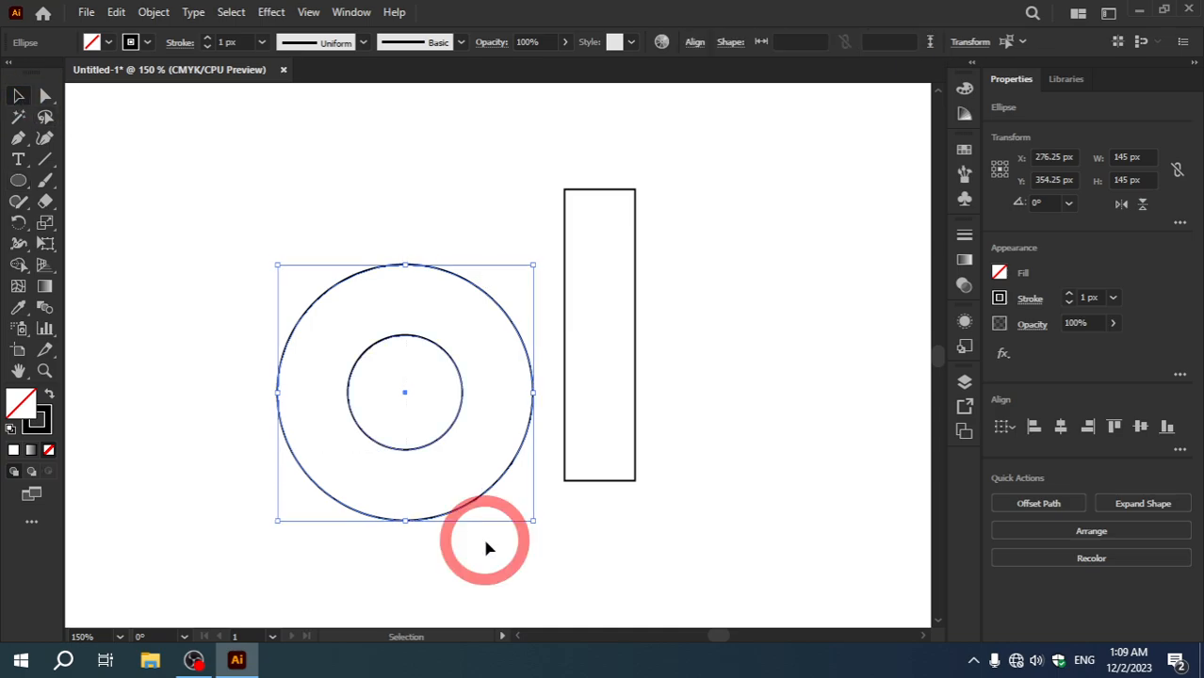
{"action": "left_click_drag", "start_coordinate": [461, 413], "coordinate": [564, 501]}
{"action": "left_click", "coordinate": [717, 504]}
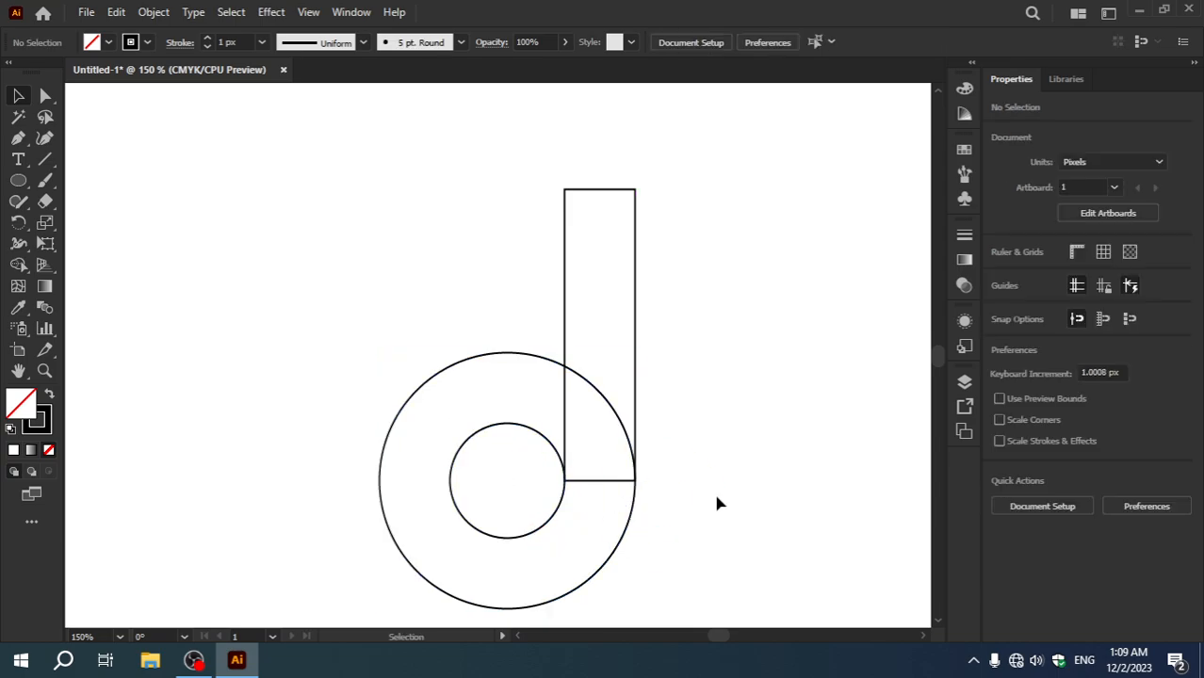
Step: Create an 80 px by 80 px circle with the Ellipse tool, above and to the left of the concentric circles
{"action": "key", "text": "ctrl+KP_Add"}
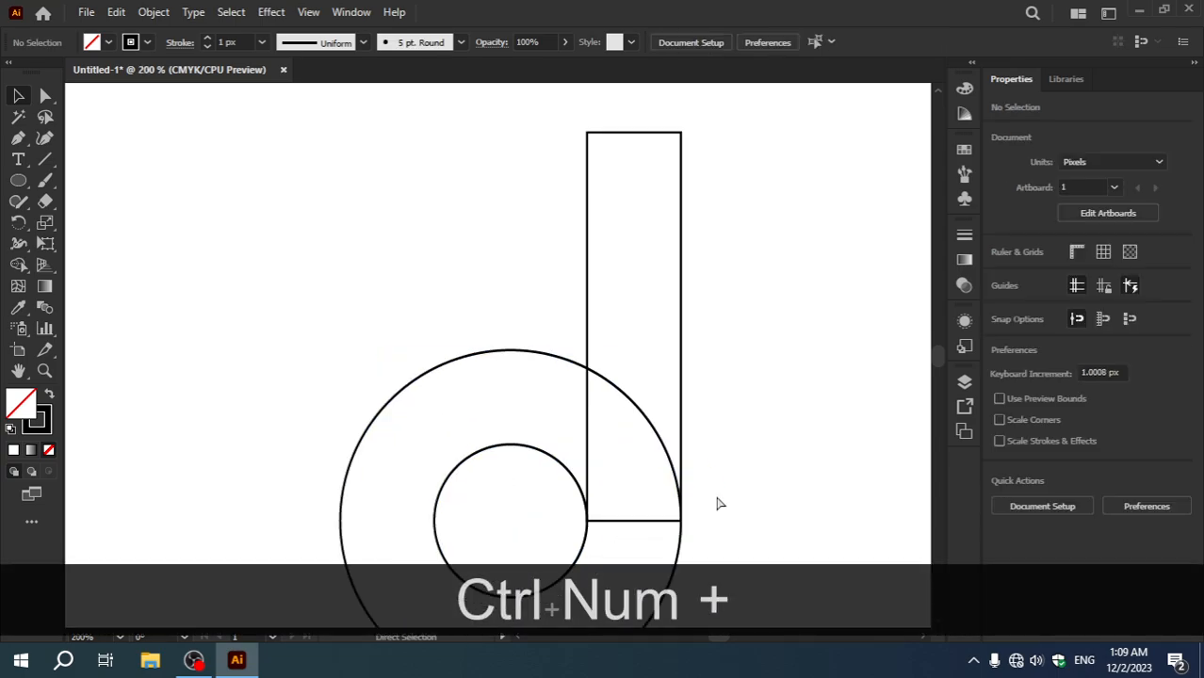
{"action": "key", "text": "ctrl+KP_Subtract"}
{"action": "key", "text": "ctrl+KP_Subtract"}
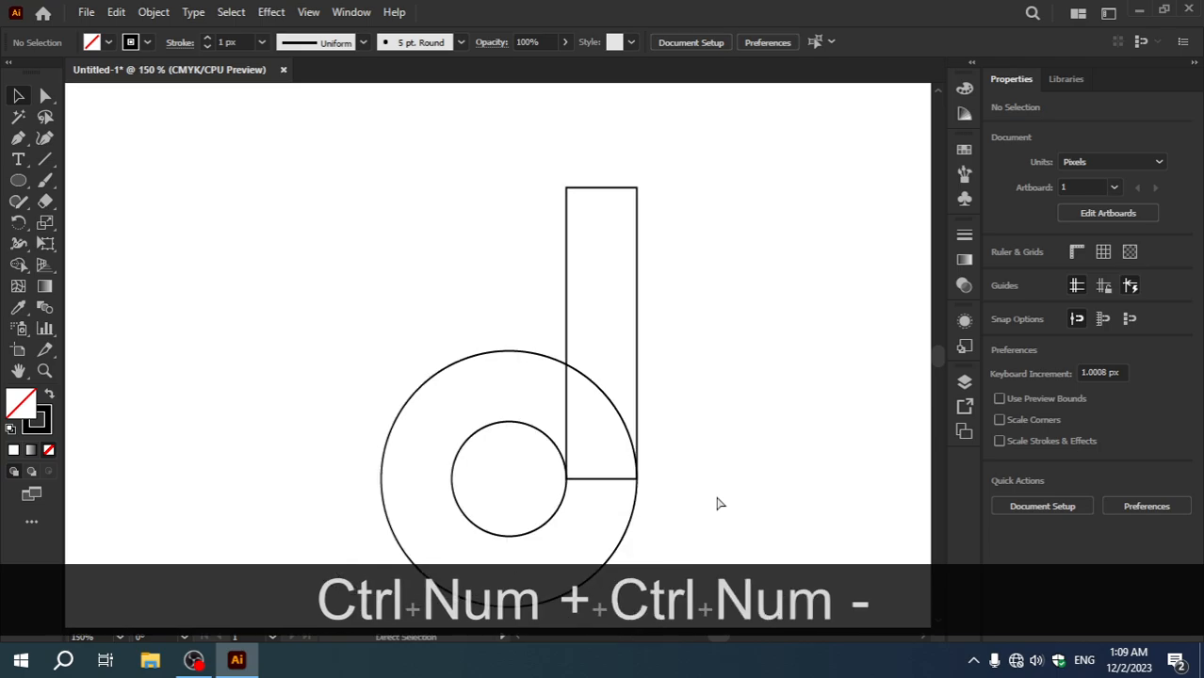
{"action": "scroll", "coordinate": [816, 402], "scroll_direction": "up", "scroll_amount": 1}
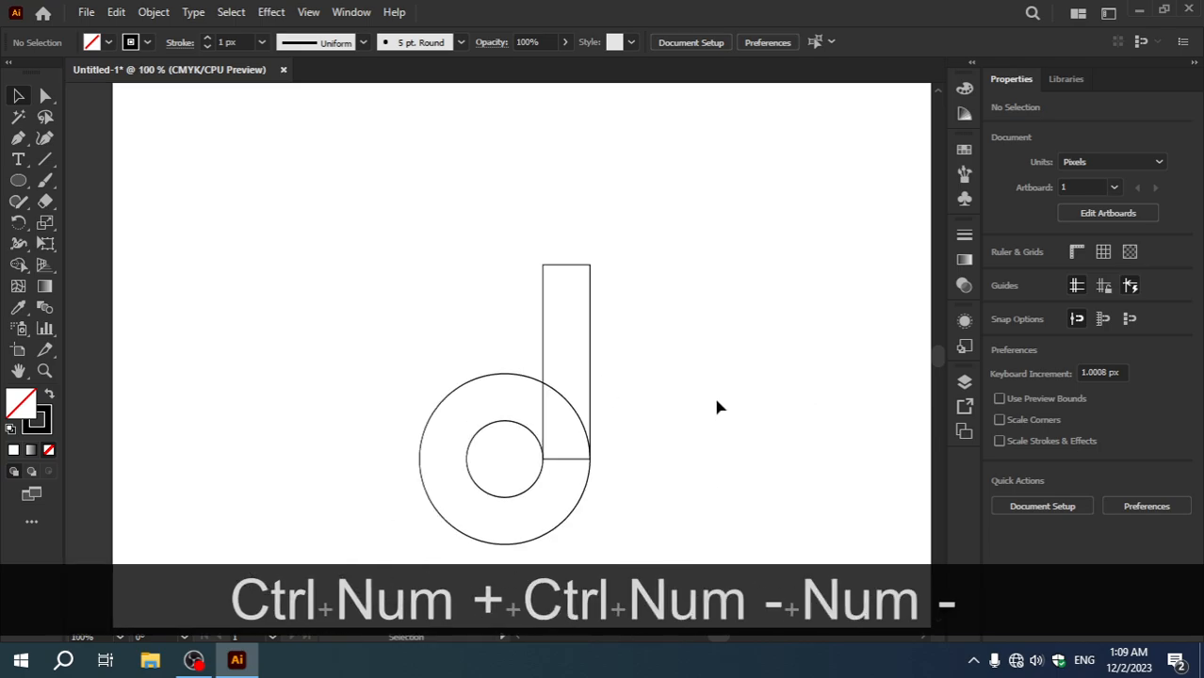
{"action": "left_click", "coordinate": [18, 180]}
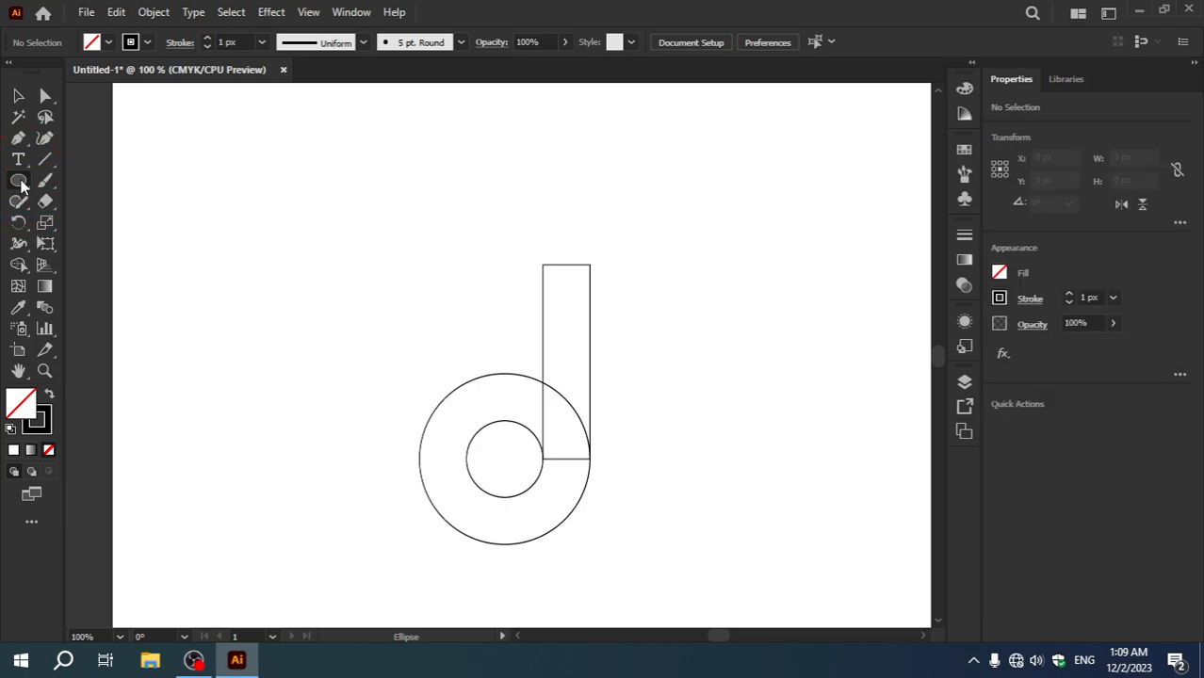
{"action": "left_click", "coordinate": [322, 292]}
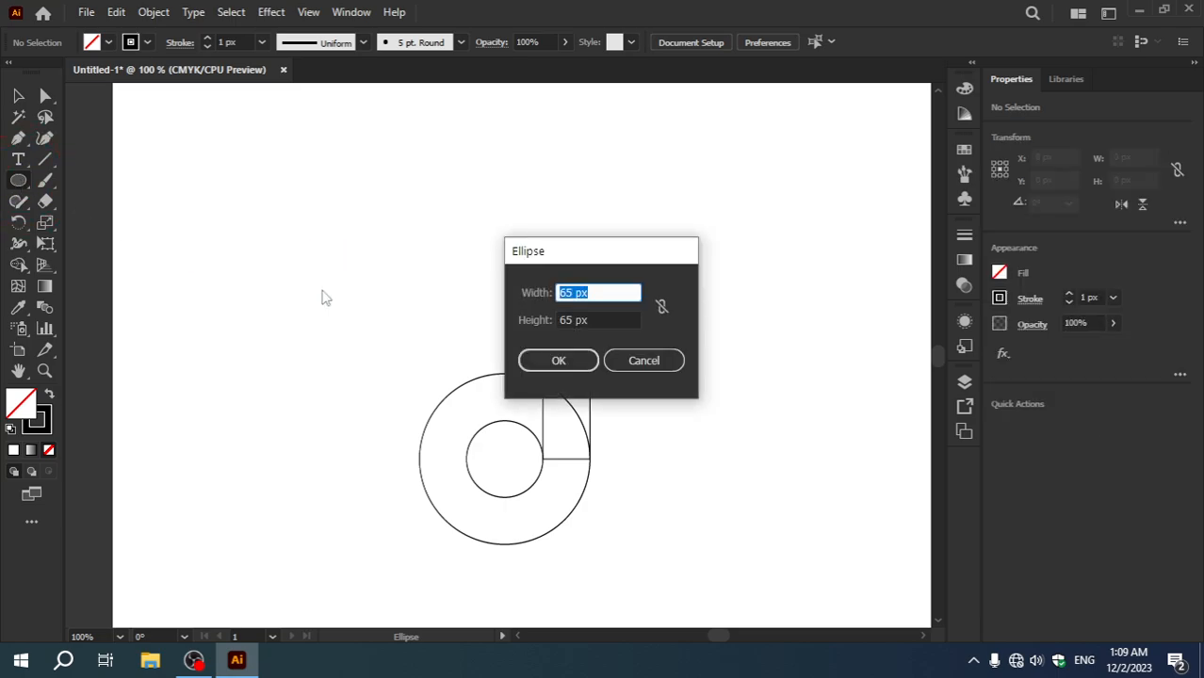
{"action": "type", "text": "80px"}
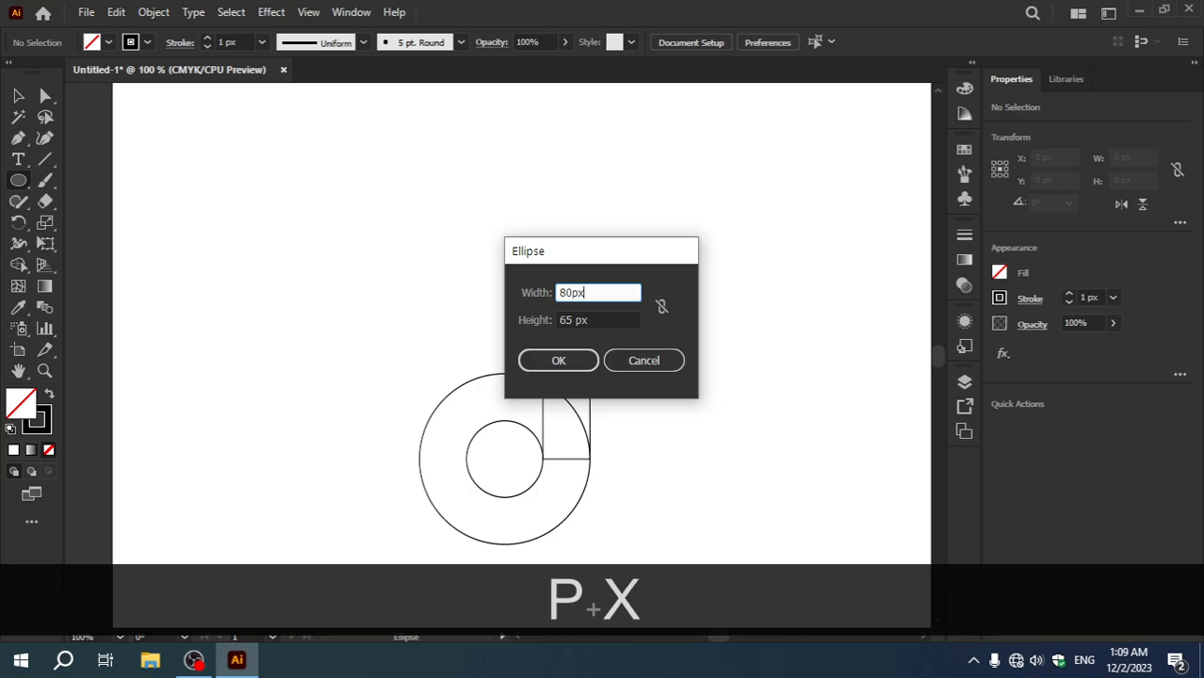
{"action": "key", "text": "Tab"}
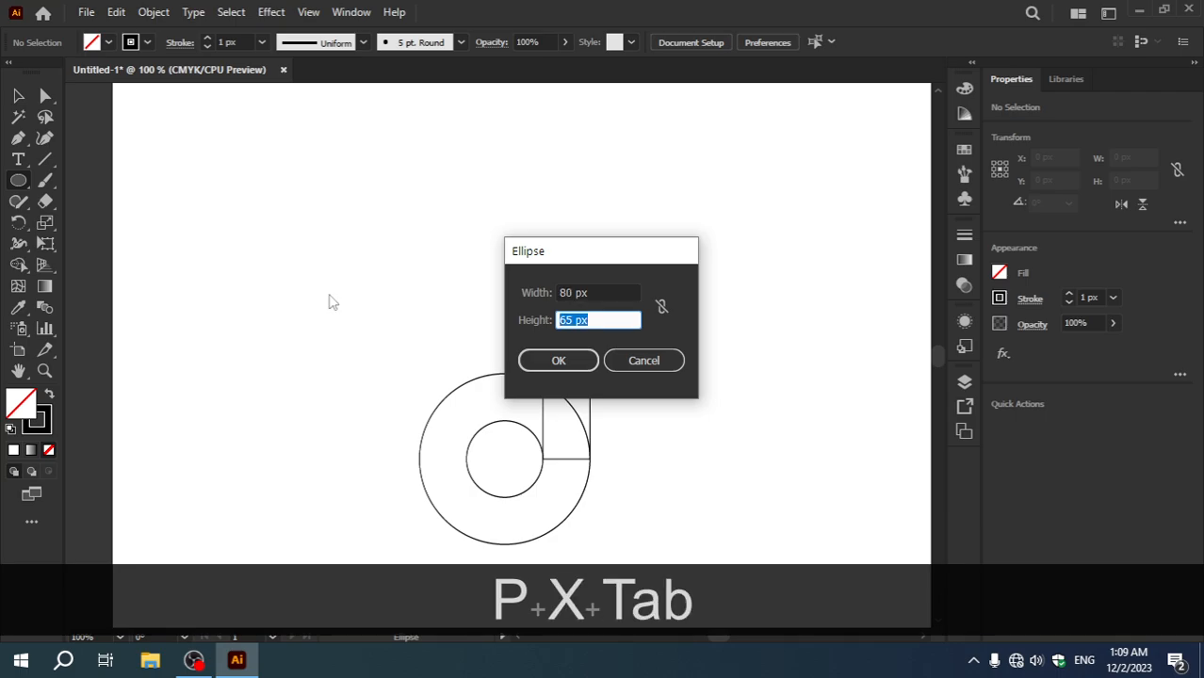
{"action": "type", "text": "80px"}
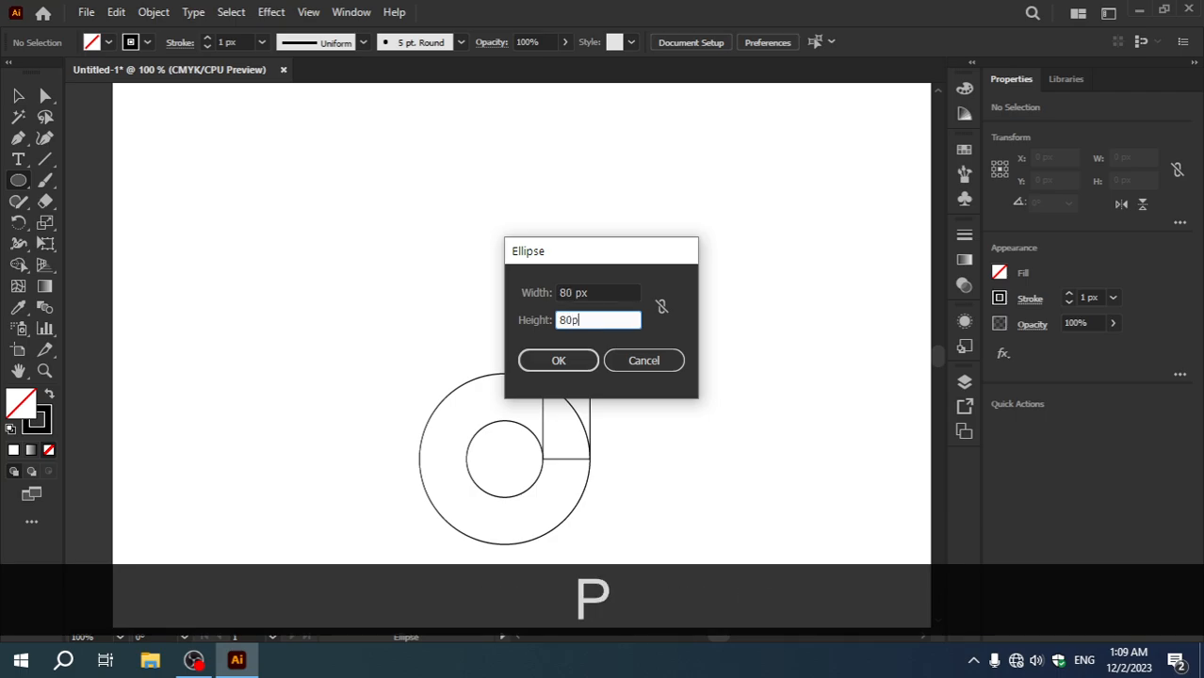
{"action": "left_click", "coordinate": [560, 363]}
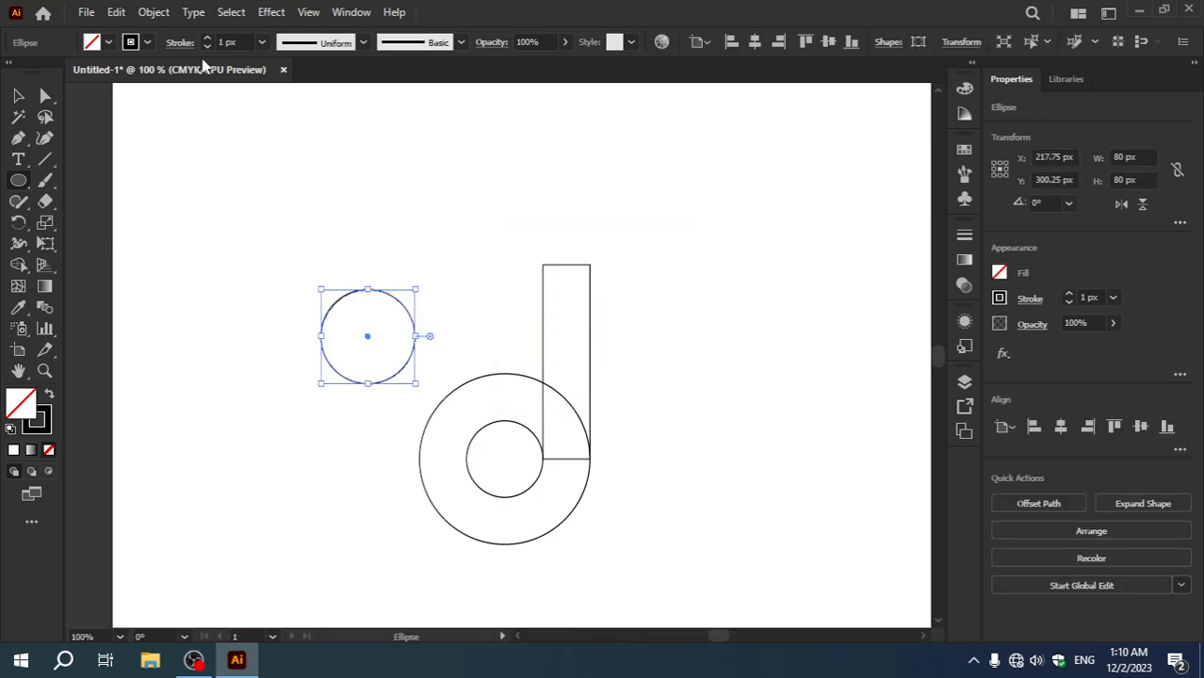
Step: Offset the 80 px circle's path outward by 40 px with miter joins to create a larger concentric circle
{"action": "left_click", "coordinate": [154, 12]}
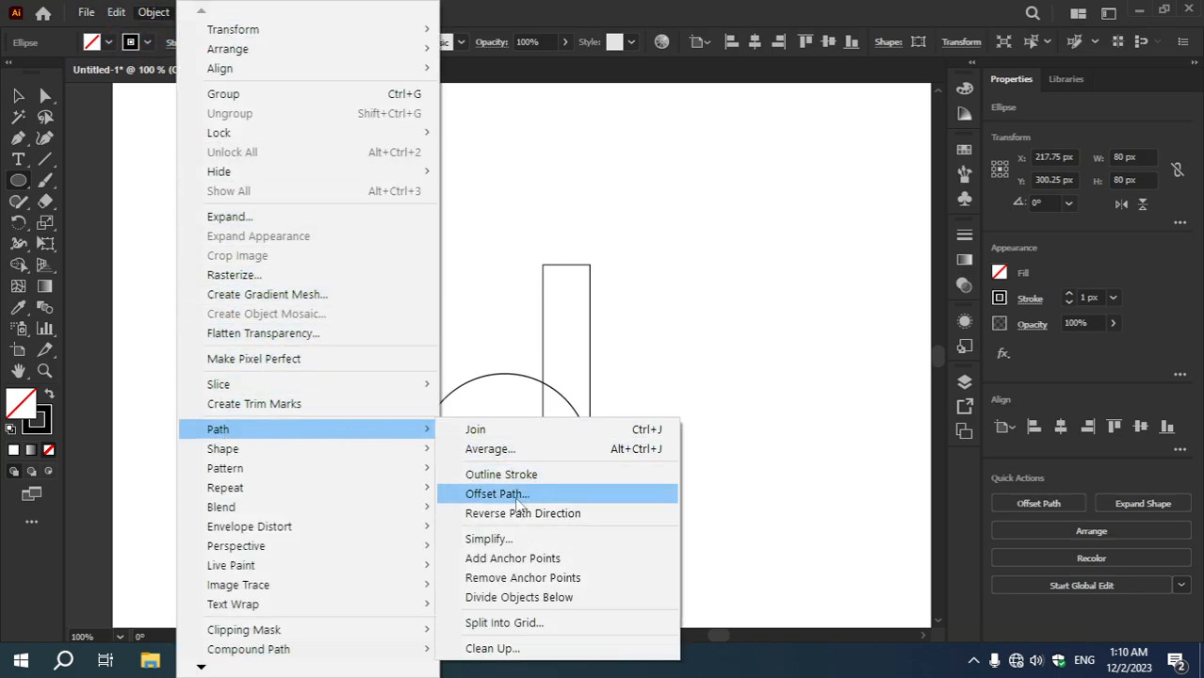
{"action": "left_click", "coordinate": [480, 497]}
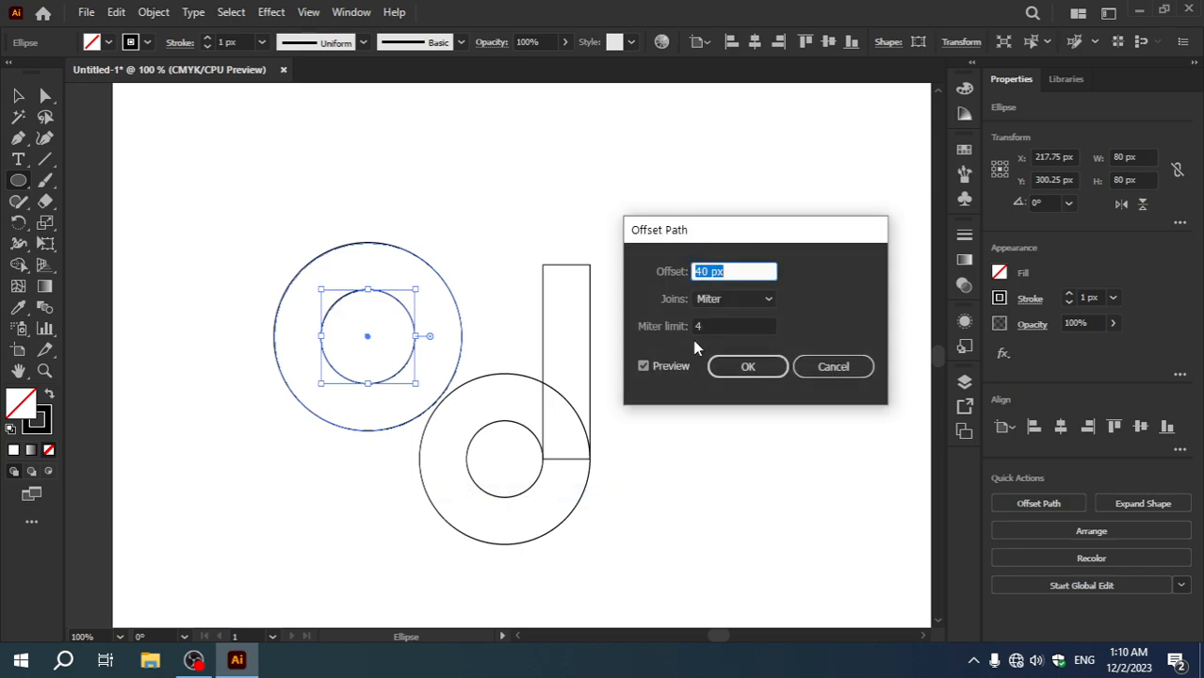
{"action": "left_click", "coordinate": [749, 366]}
Step: Move the new pair of concentric circles so their left edges meet the tall rectangle's two top corners, and deselect them
{"action": "left_click", "coordinate": [18, 95]}
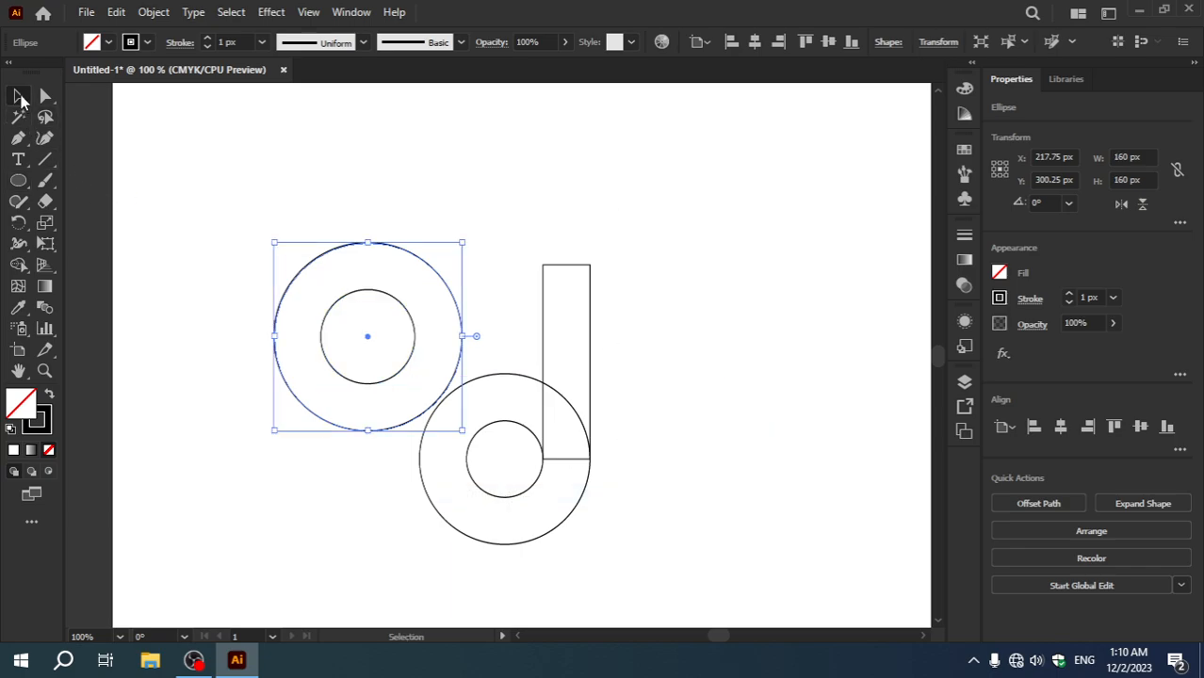
{"action": "left_click_drag", "start_coordinate": [213, 194], "coordinate": [395, 443]}
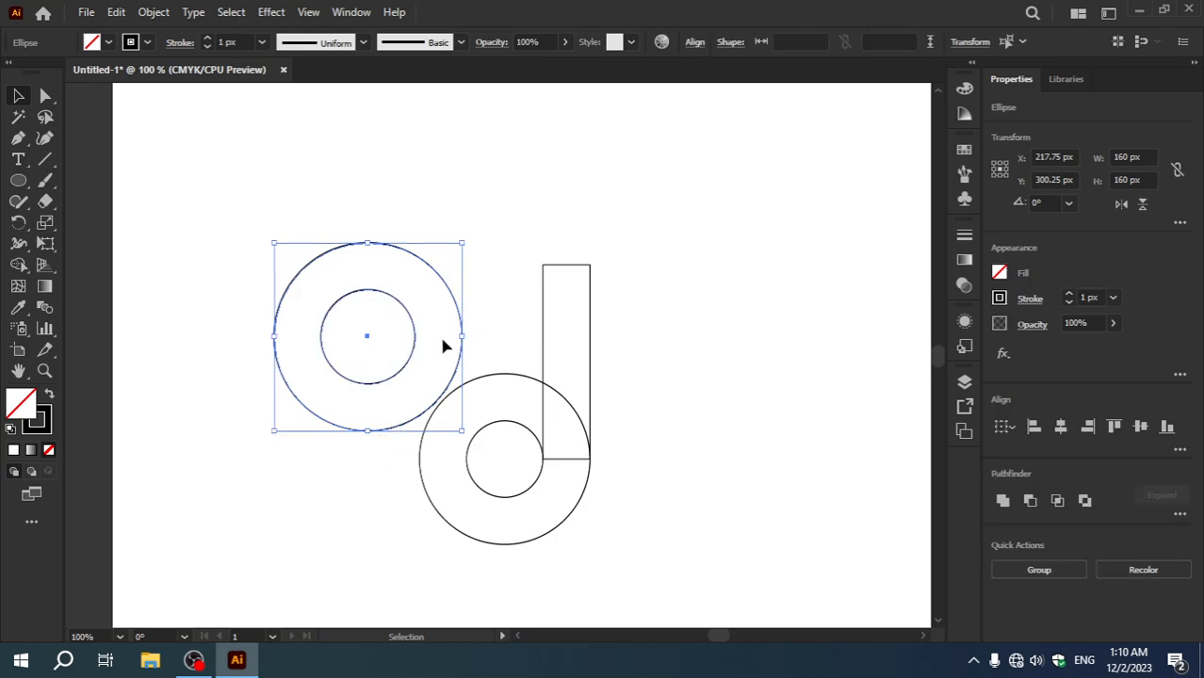
{"action": "left_click_drag", "start_coordinate": [464, 318], "coordinate": [725, 236]}
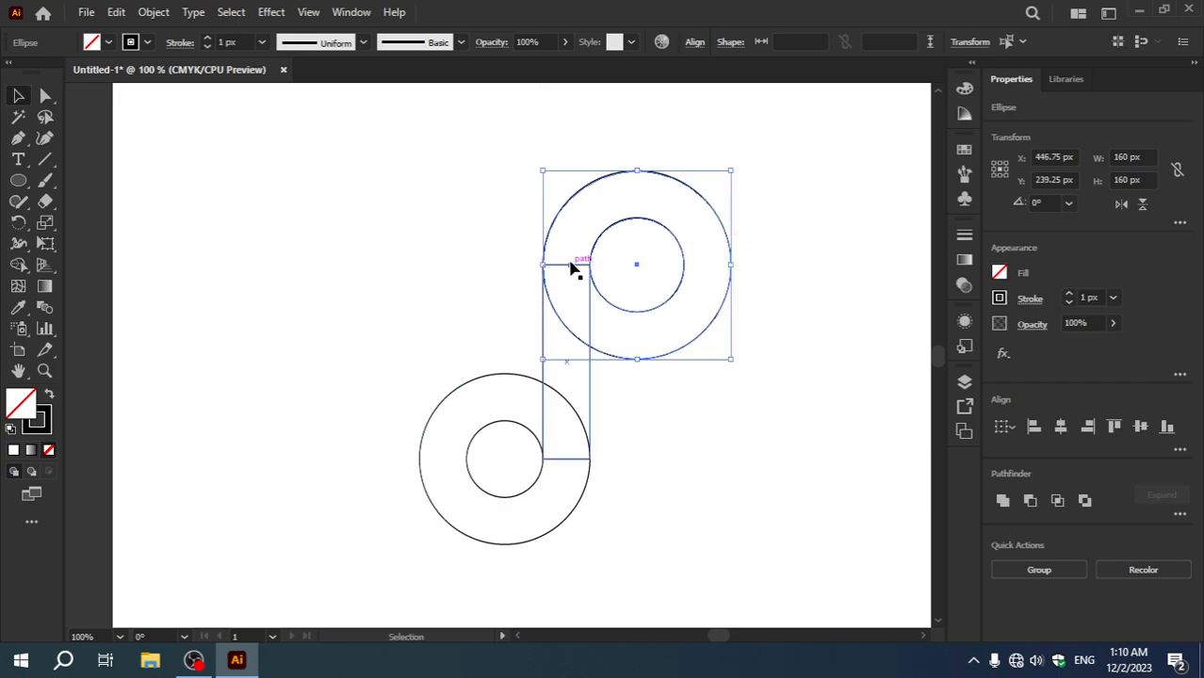
{"action": "left_click", "coordinate": [796, 320]}
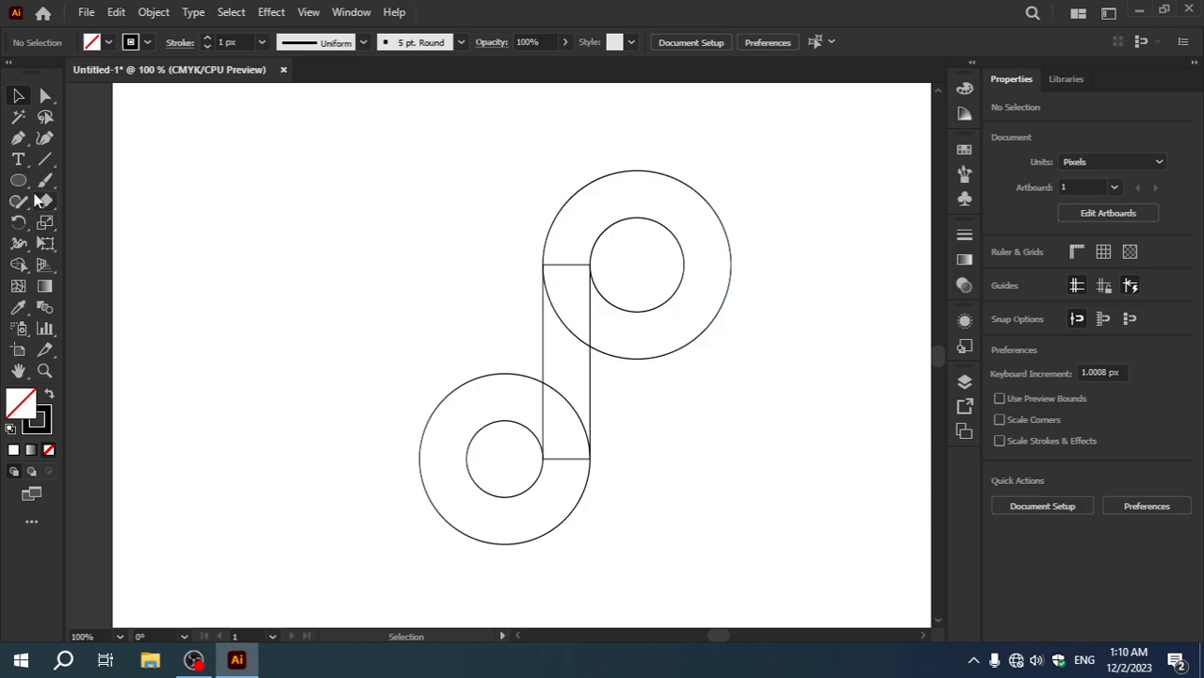
Step: Create a 20 px by 165 px rectangle and place it flush against the left side of the 40 px wide rectangle
{"action": "left_click_drag", "start_coordinate": [18, 179], "coordinate": [89, 180]}
{"action": "left_click", "coordinate": [292, 273]}
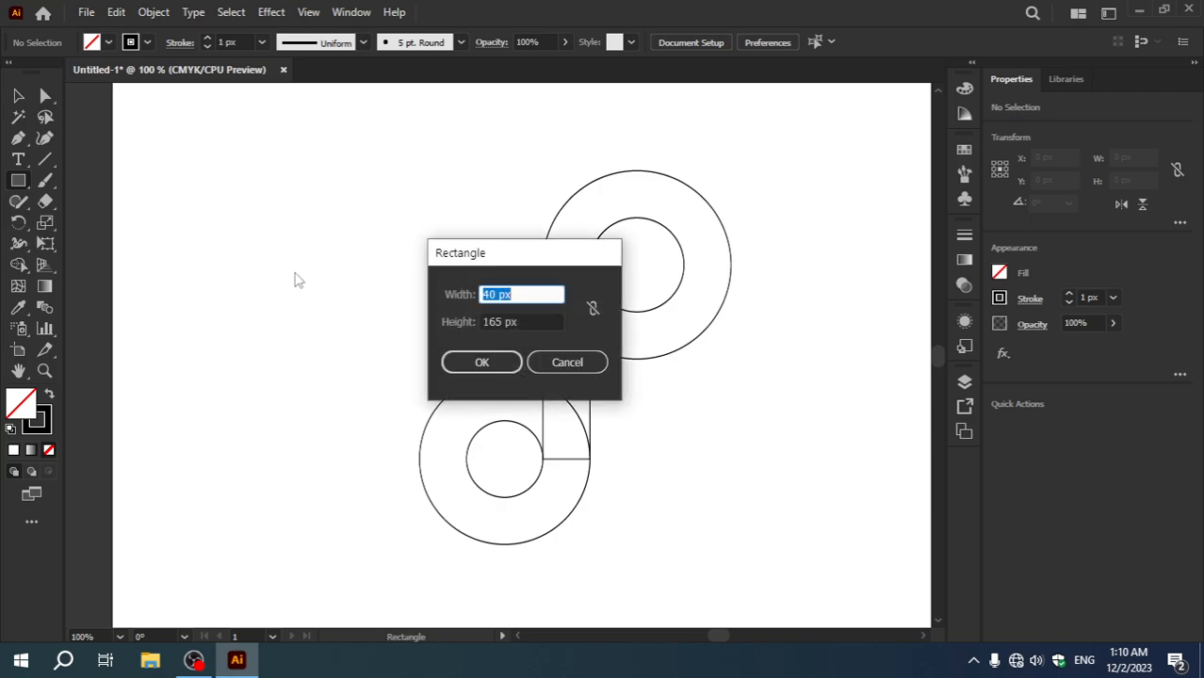
{"action": "left_click_drag", "start_coordinate": [538, 257], "coordinate": [789, 347]}
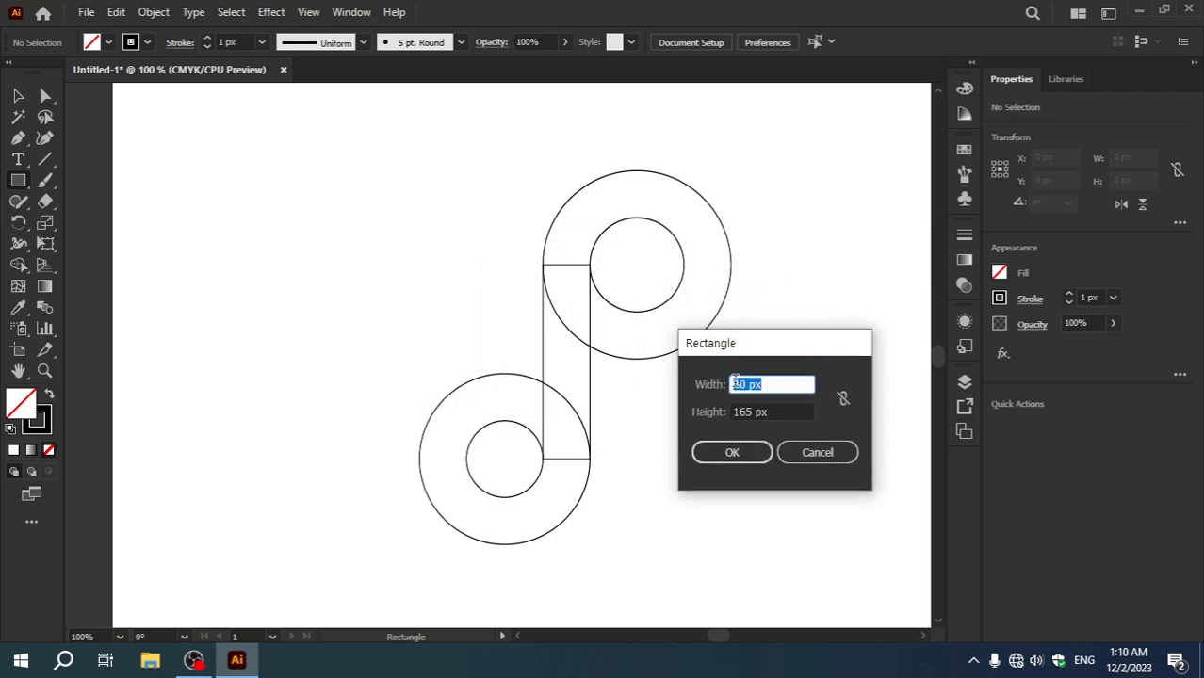
{"action": "left_click_drag", "start_coordinate": [747, 385], "coordinate": [733, 384]}
{"action": "type", "text": "20"}
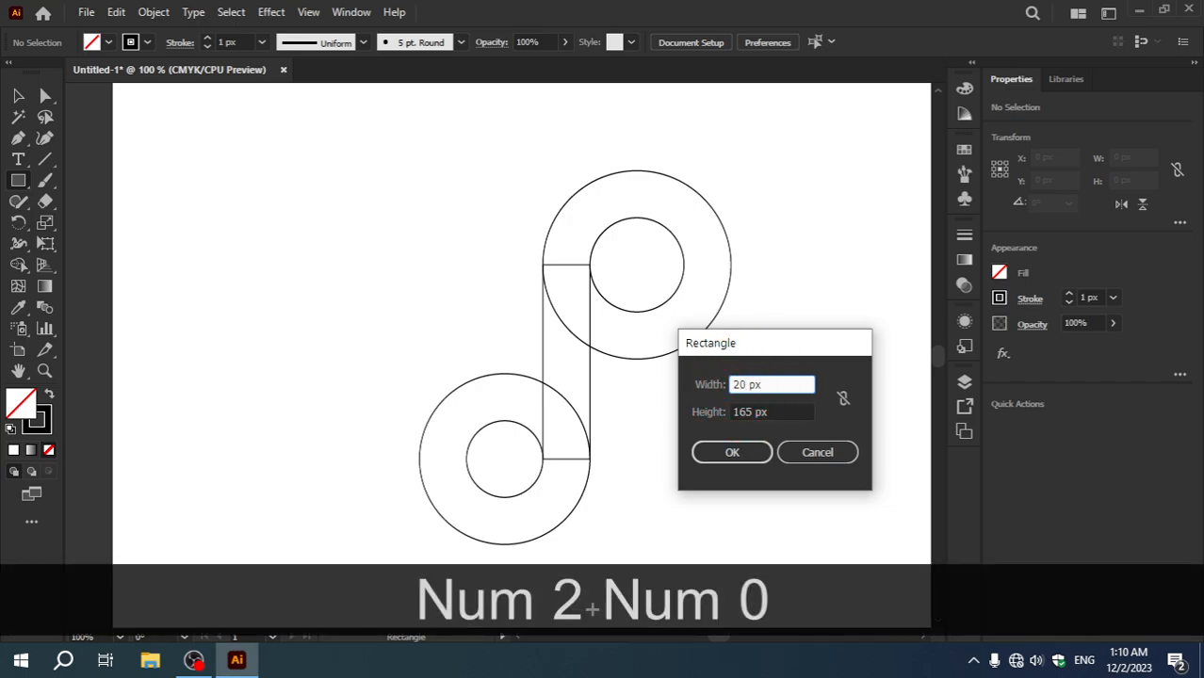
{"action": "left_click", "coordinate": [739, 451]}
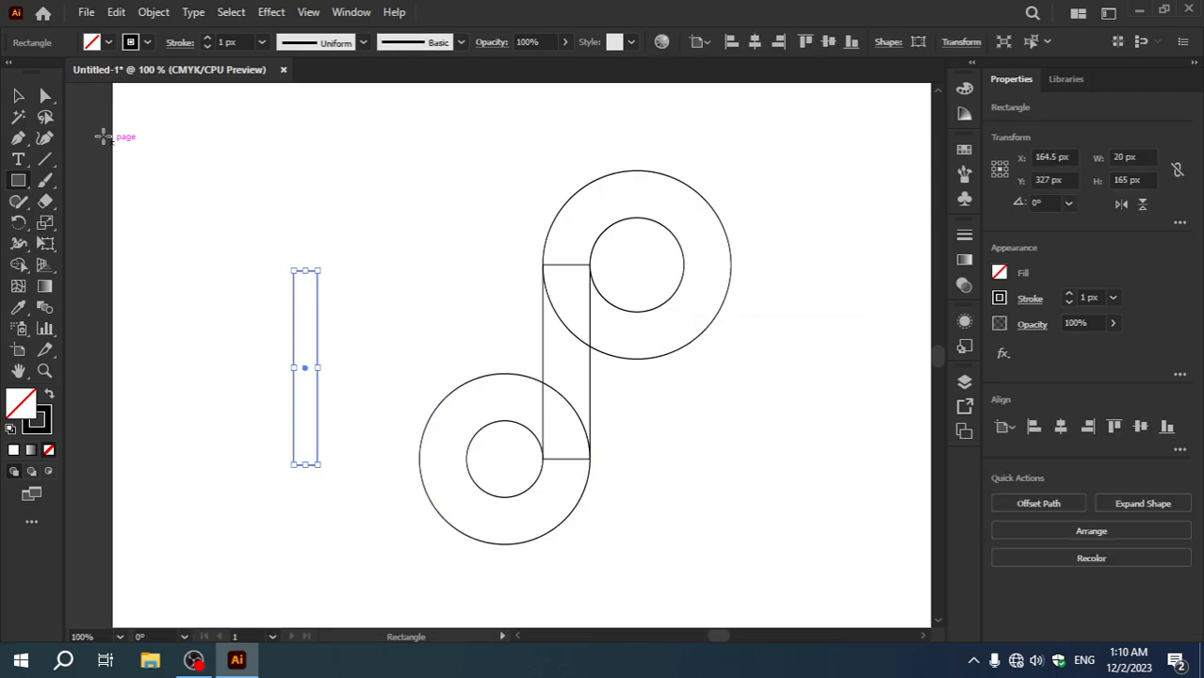
{"action": "left_click", "coordinate": [18, 95]}
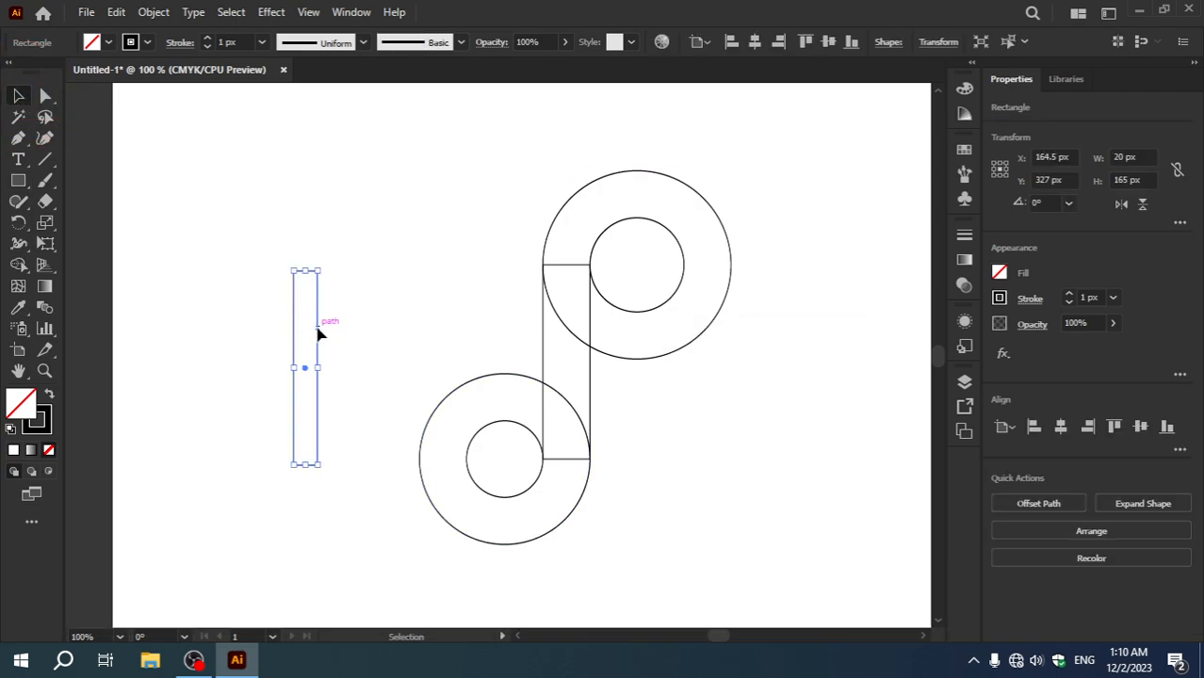
{"action": "left_click_drag", "start_coordinate": [318, 332], "coordinate": [543, 325]}
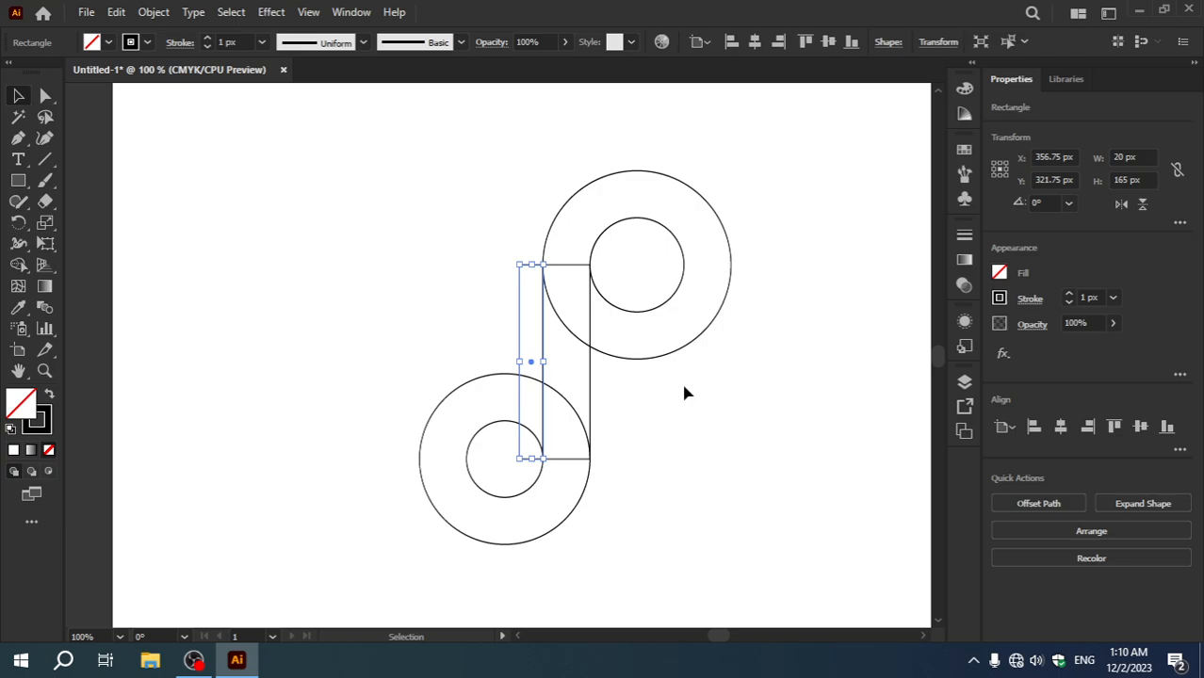
Step: Copy the narrow rectangle straight across so its left edge sits on the upper circles' vertical centre line, and deselect it
{"action": "key", "text": "alt"}
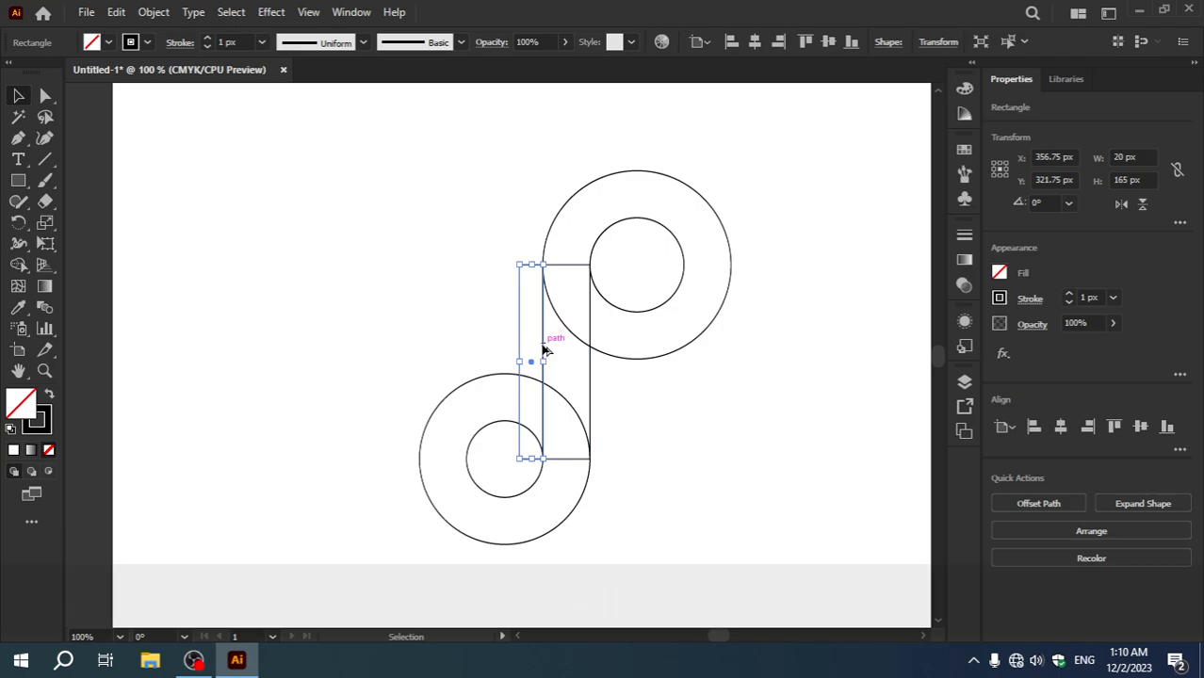
{"action": "left_click_drag", "start_coordinate": [544, 350], "coordinate": [660, 338]}
{"action": "key", "text": "shift"}
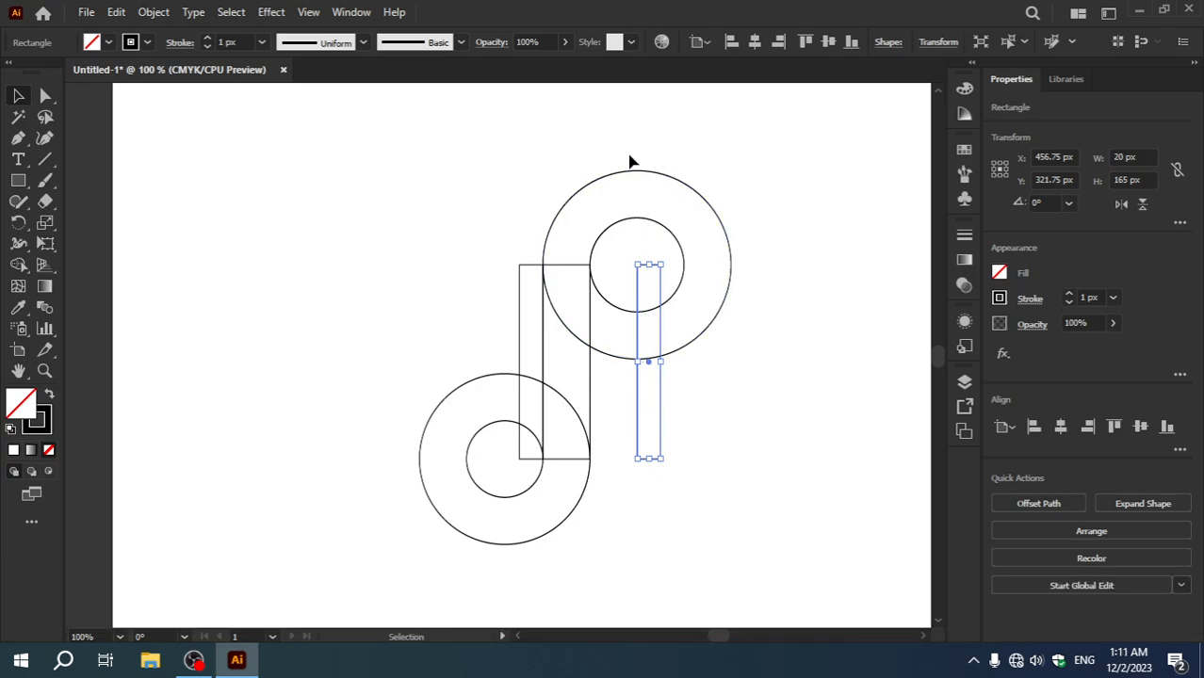
{"action": "left_click", "coordinate": [414, 232]}
Step: Select all shapes and use Shape Builder to remove the upper circles' excess, both narrow strips and the lower circle's inside
{"action": "left_click_drag", "start_coordinate": [211, 144], "coordinate": [807, 572]}
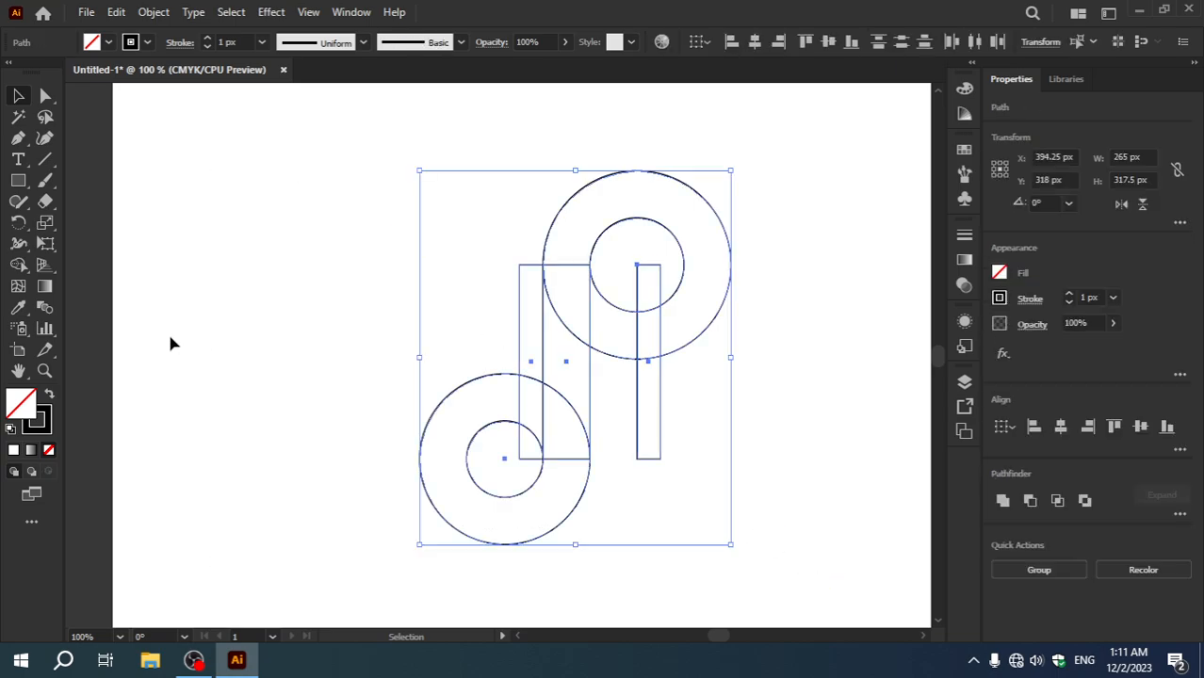
{"action": "left_click", "coordinate": [21, 268]}
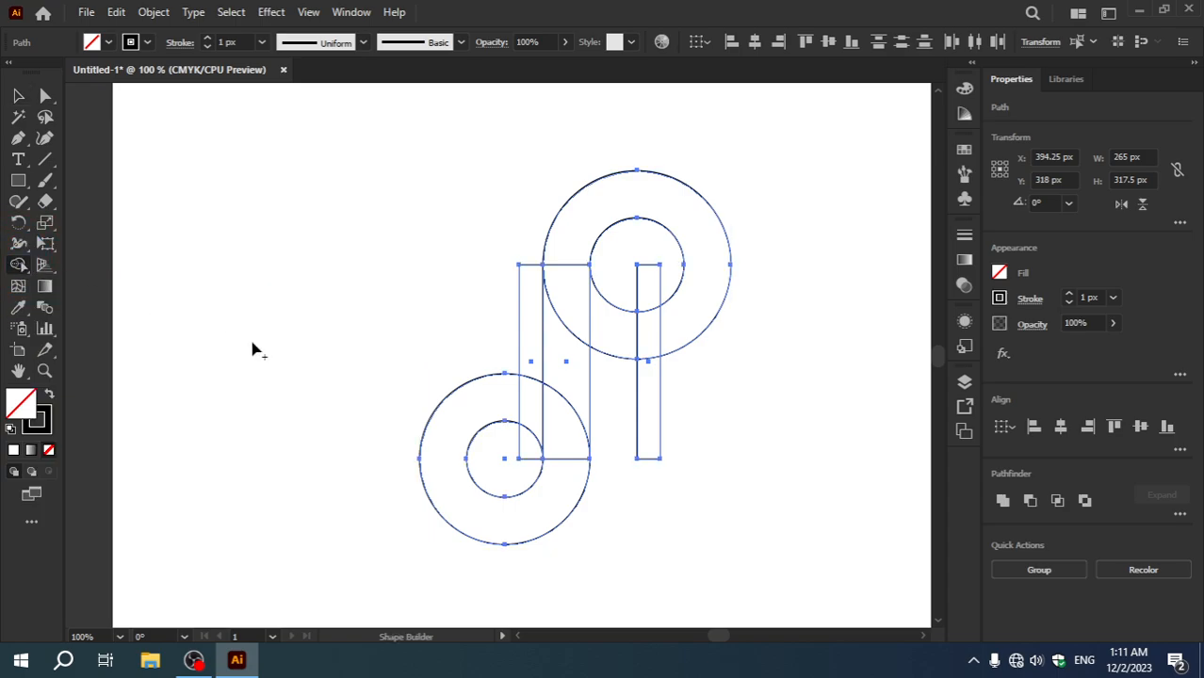
{"action": "key", "text": "alt"}
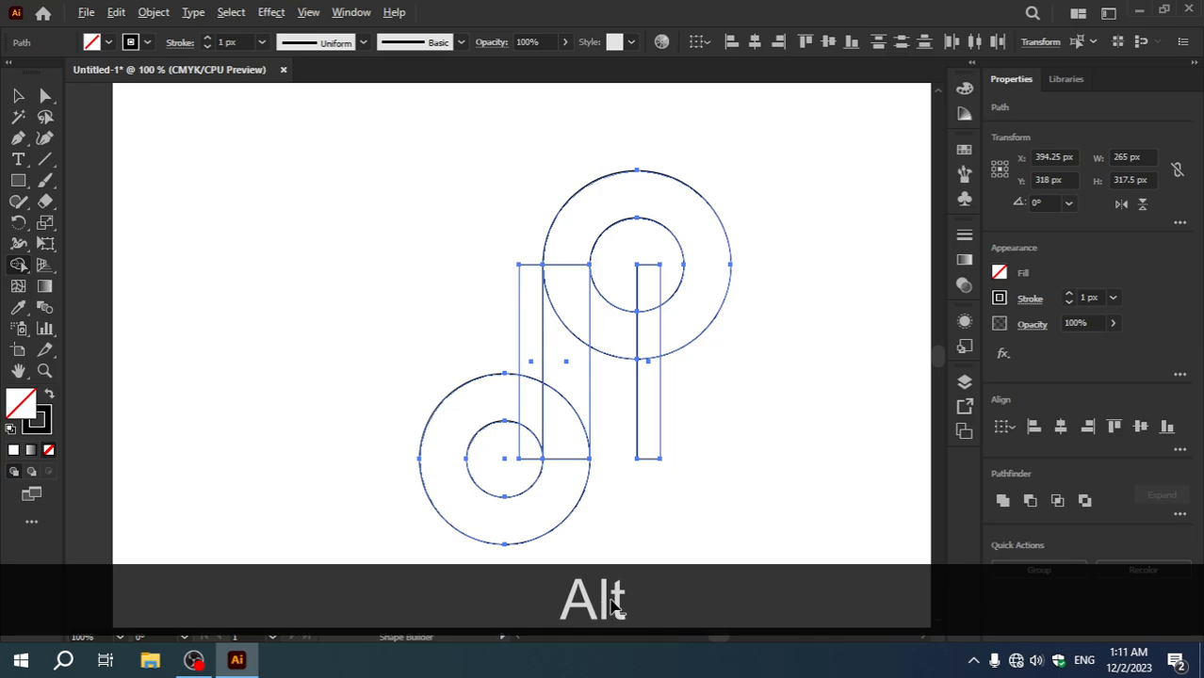
{"action": "mouse_move", "coordinate": [650, 471]}
{"action": "left_mouse_down"}
{"action": "mouse_move", "coordinate": [640, 254]}
{"action": "mouse_move", "coordinate": [666, 156]}
{"action": "left_mouse_up"}
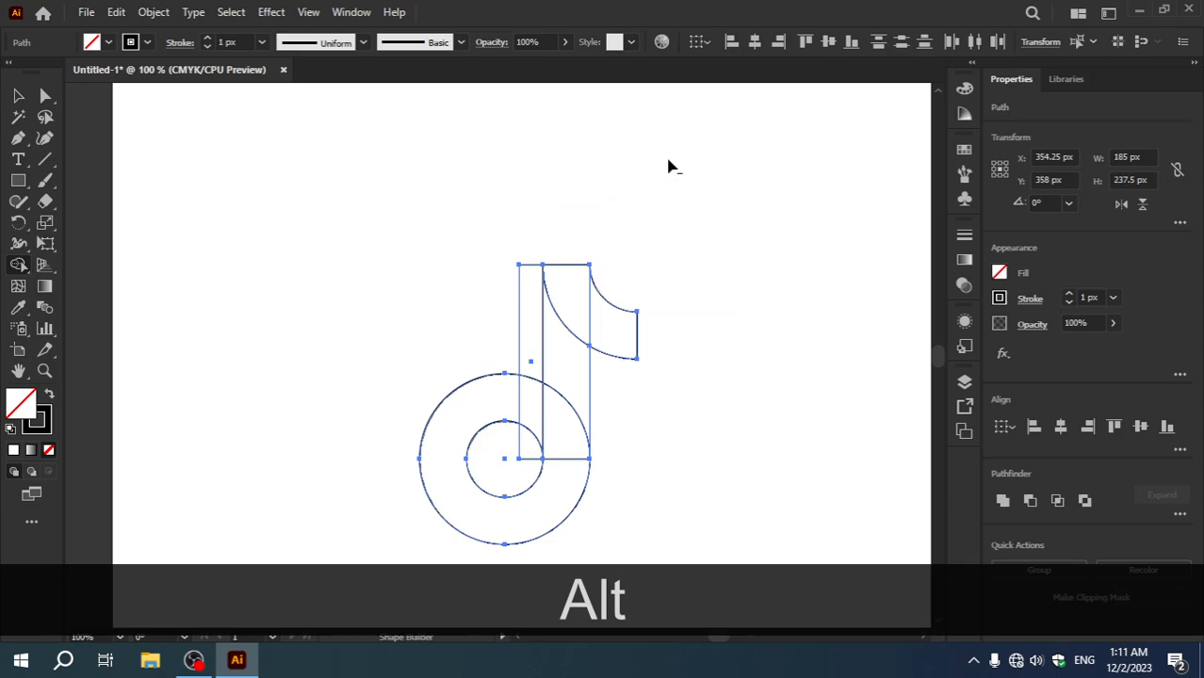
{"action": "mouse_move", "coordinate": [533, 246]}
{"action": "left_mouse_down"}
{"action": "mouse_move", "coordinate": [533, 427]}
{"action": "mouse_move", "coordinate": [510, 489]}
{"action": "left_mouse_up"}
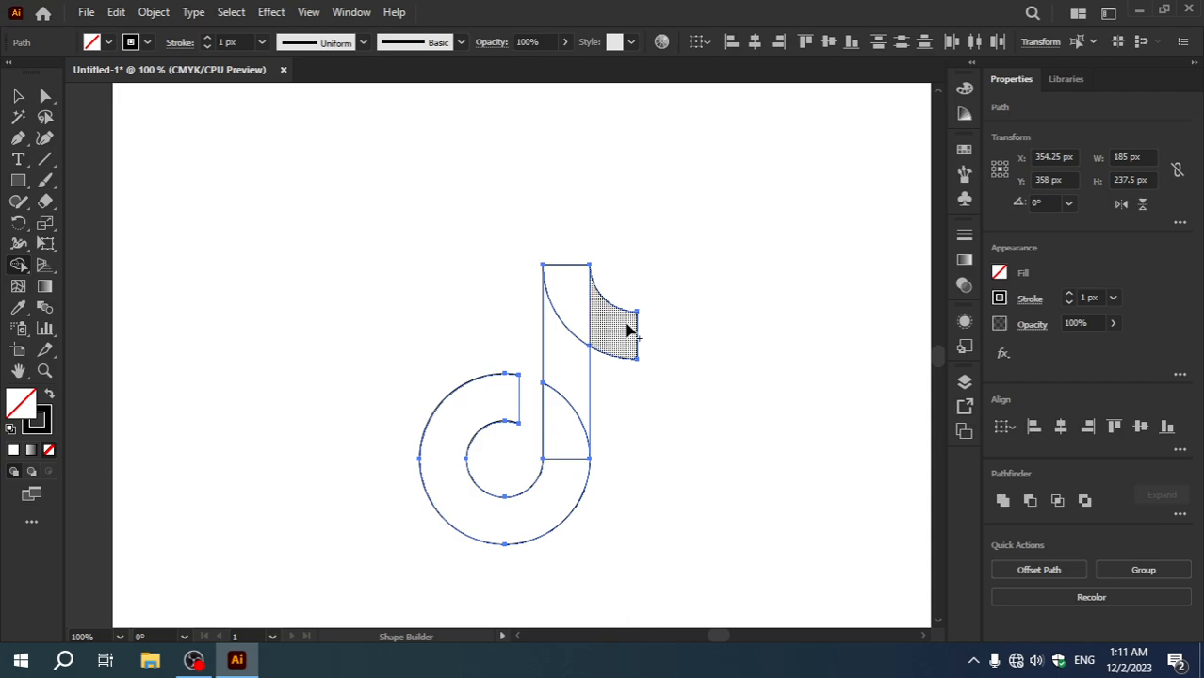
Step: Merge the remaining stem, hook and lower ring regions into one musical-note outline with Shape Builder, and deselect it
{"action": "mouse_move", "coordinate": [610, 328]}
{"action": "left_mouse_down"}
{"action": "mouse_move", "coordinate": [573, 299]}
{"action": "mouse_move", "coordinate": [571, 415]}
{"action": "mouse_move", "coordinate": [552, 496]}
{"action": "left_mouse_up"}
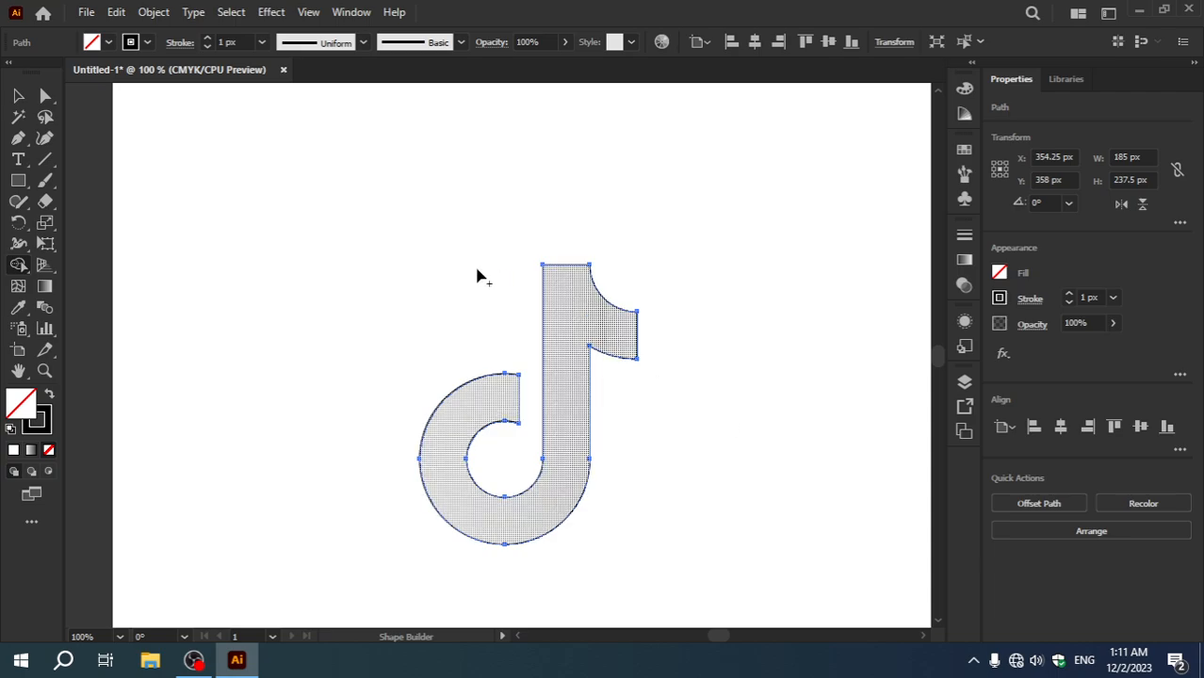
{"action": "left_click", "coordinate": [18, 95]}
{"action": "left_click", "coordinate": [224, 186]}
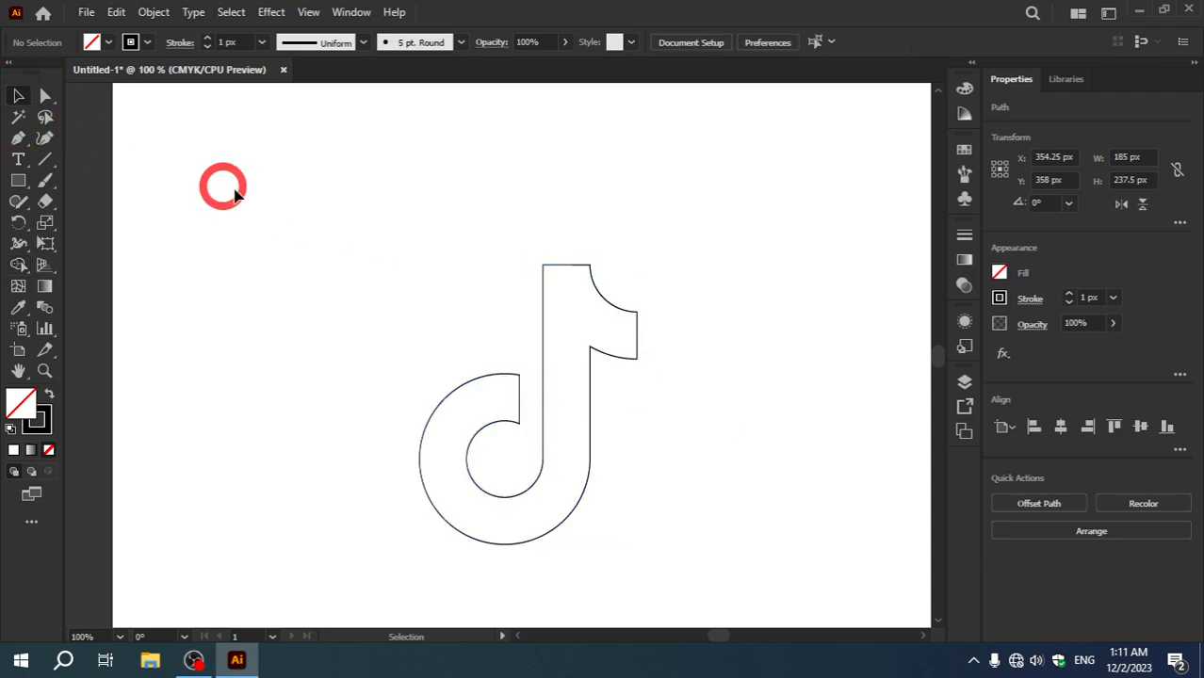
Step: Move the note outline up and left by about 54 px, and place an overlapping copy about 10 px right and 9 px down
{"action": "left_click_drag", "start_coordinate": [591, 291], "coordinate": [531, 229]}
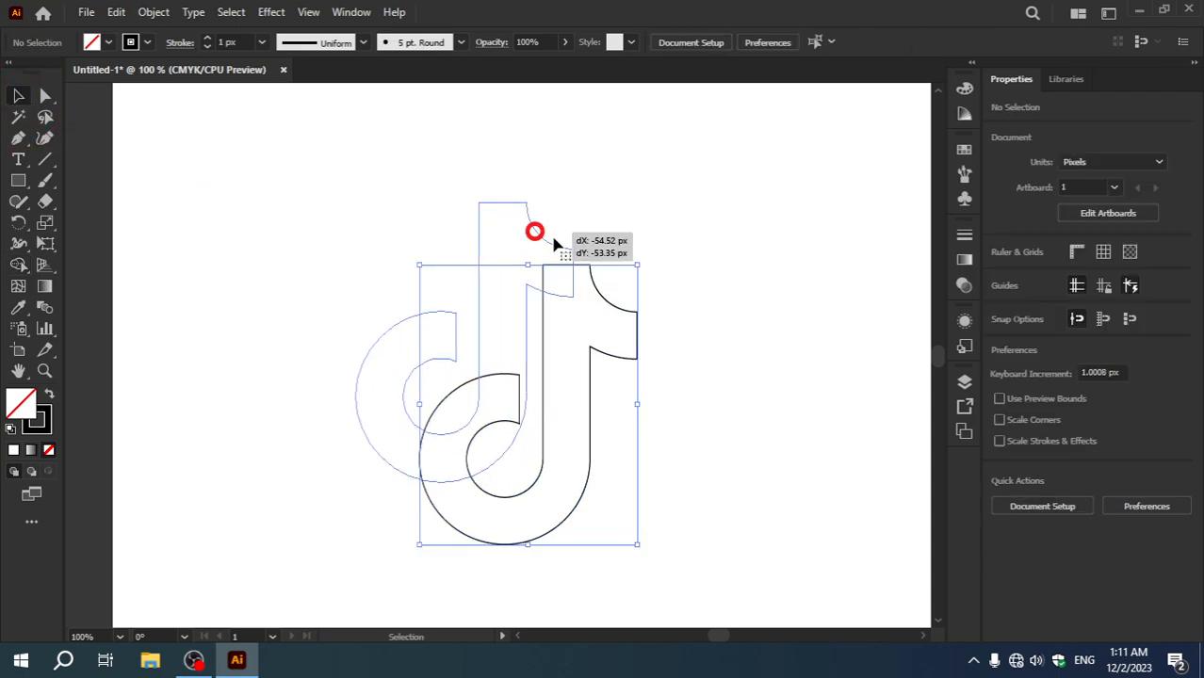
{"action": "left_click", "coordinate": [628, 243]}
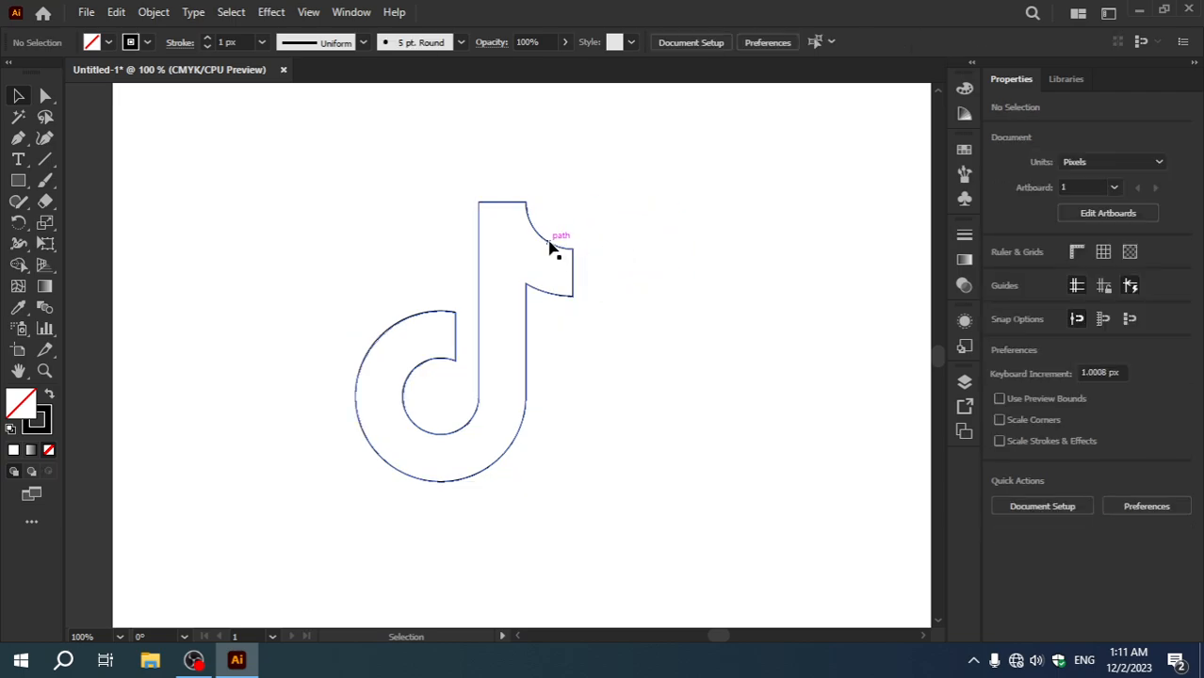
{"action": "key", "text": "alt"}
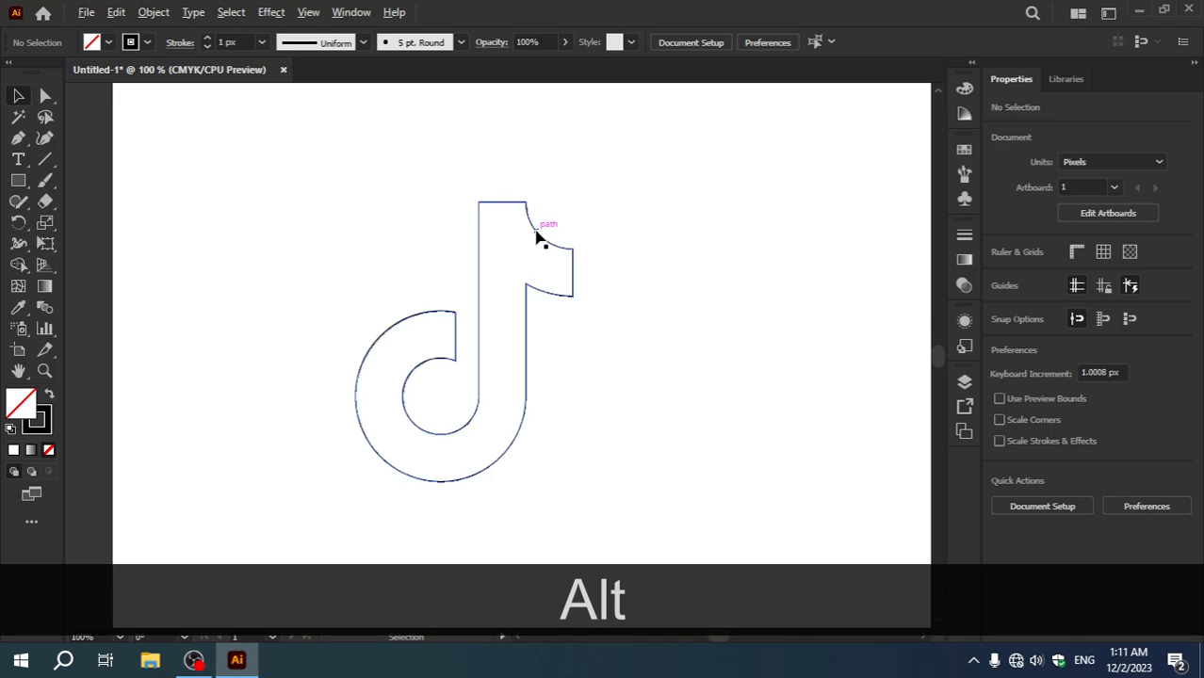
{"action": "left_click_drag", "start_coordinate": [536, 238], "coordinate": [552, 249]}
{"action": "left_click", "coordinate": [650, 336]}
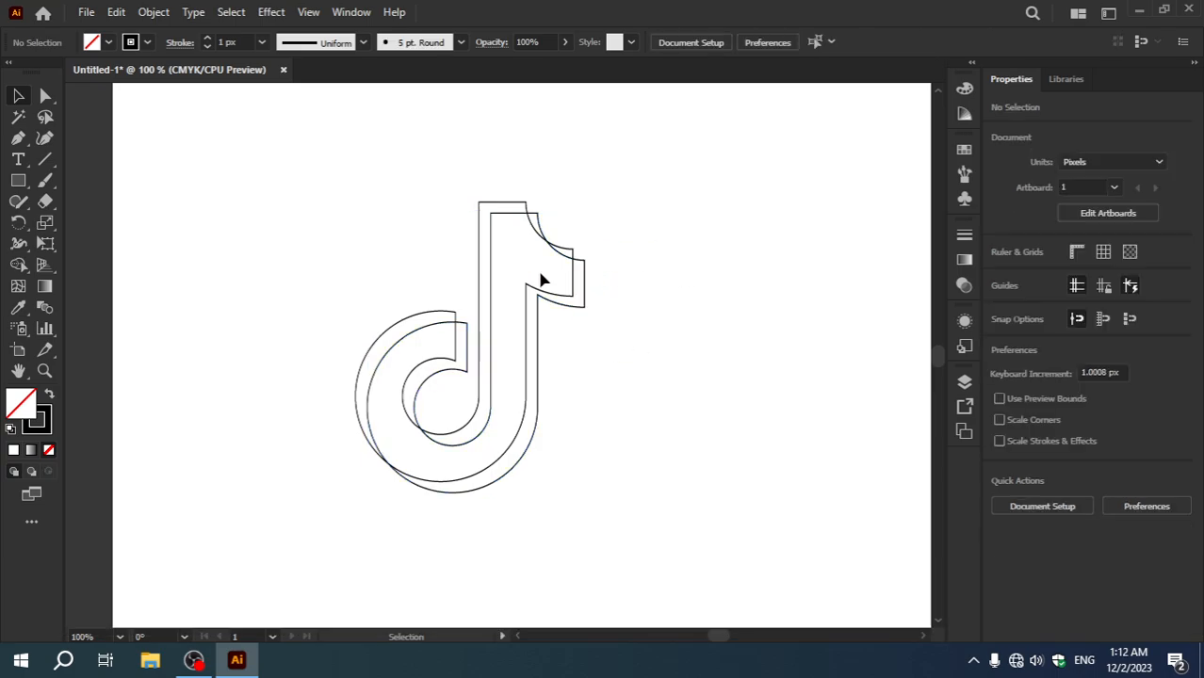
Step: Select both overlapping note outlines and split them into separate pieces with Pathfinder's Divide
{"action": "left_click_drag", "start_coordinate": [306, 186], "coordinate": [644, 513]}
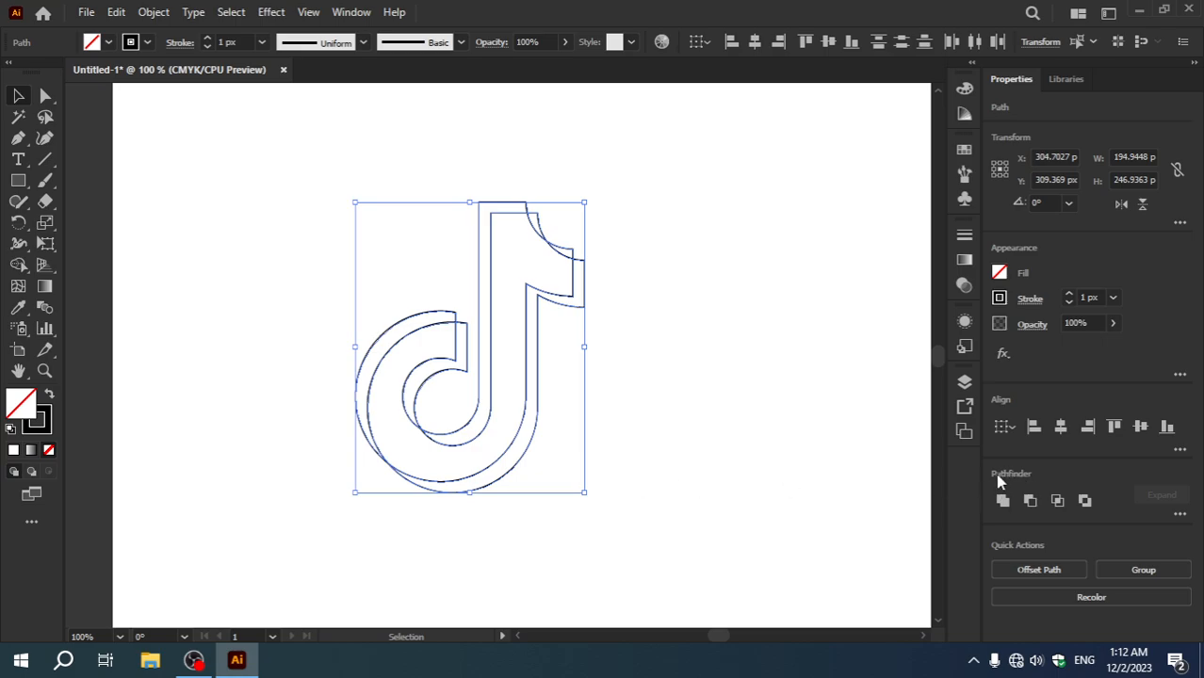
{"action": "left_click", "coordinate": [1180, 515]}
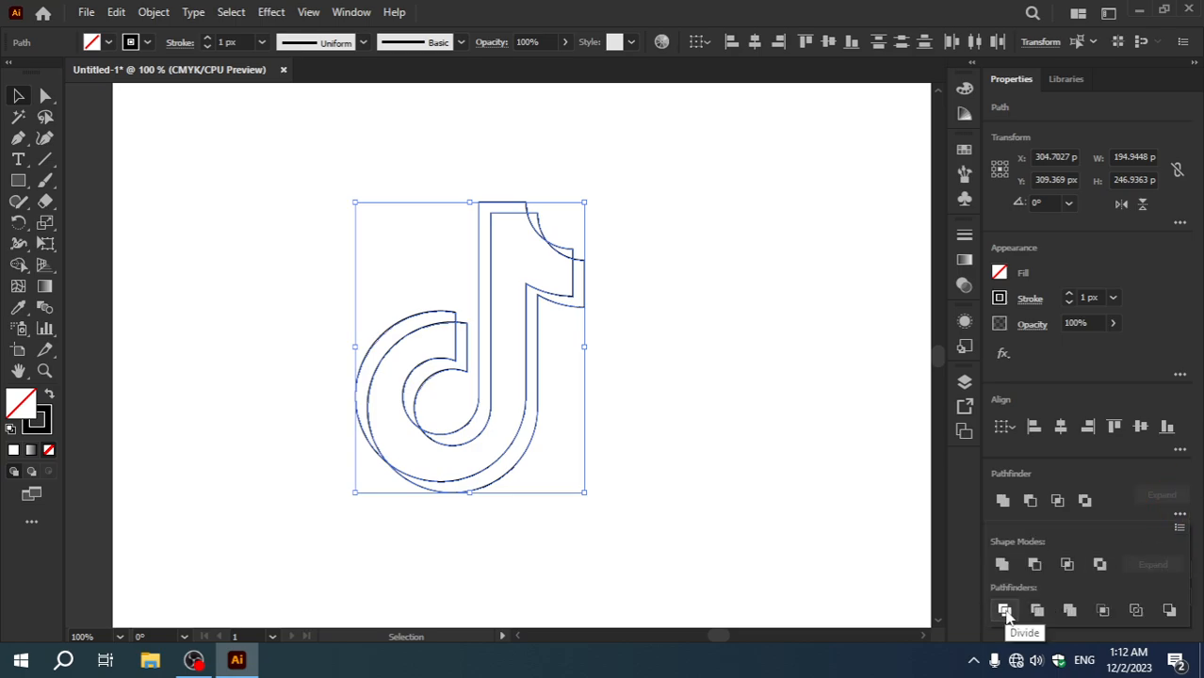
{"action": "left_click", "coordinate": [345, 13]}
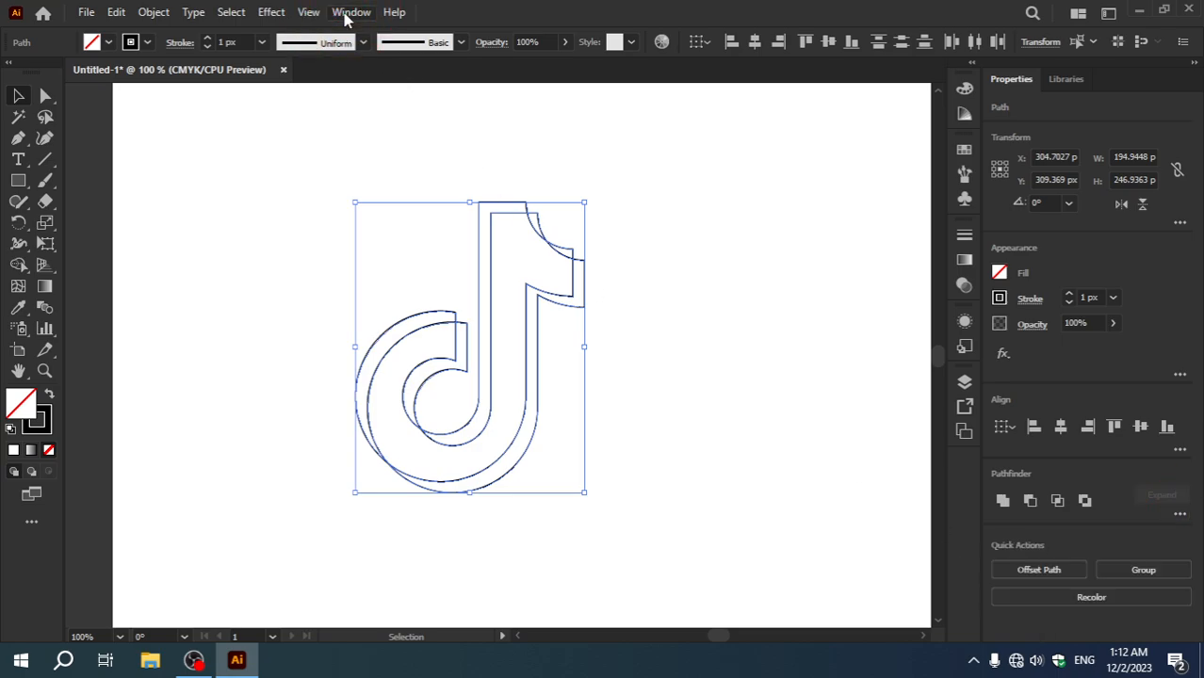
{"action": "left_click", "coordinate": [346, 13]}
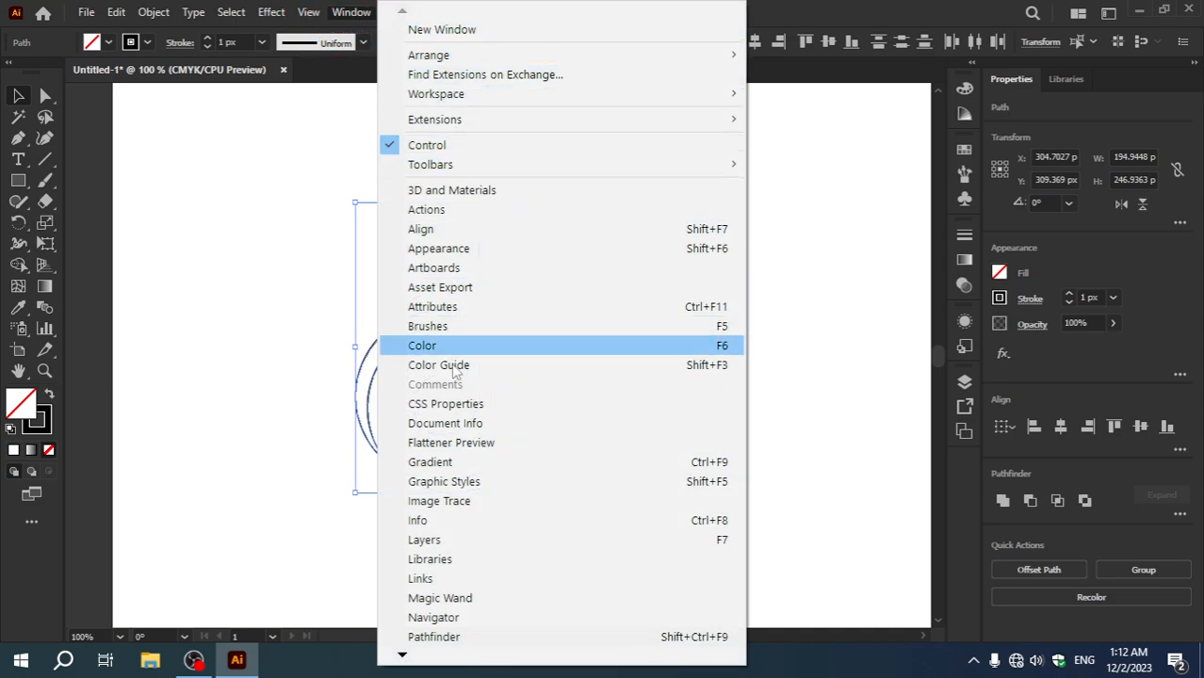
{"action": "mouse_move", "coordinate": [404, 658]}
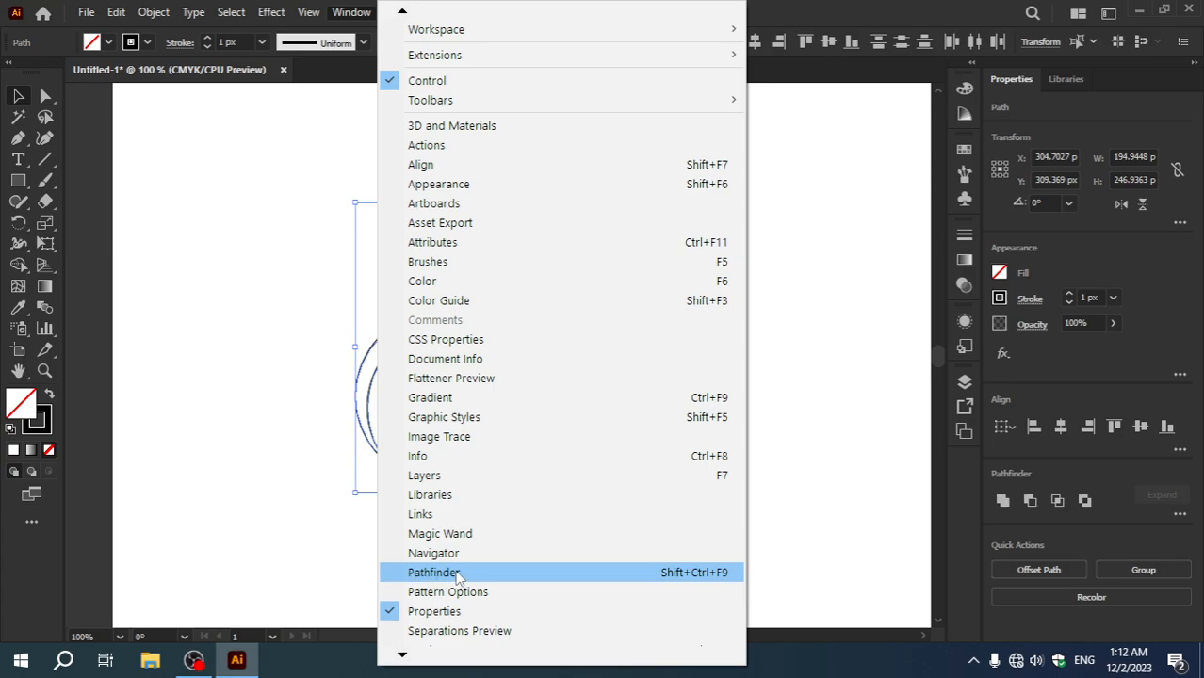
{"action": "left_click", "coordinate": [417, 573]}
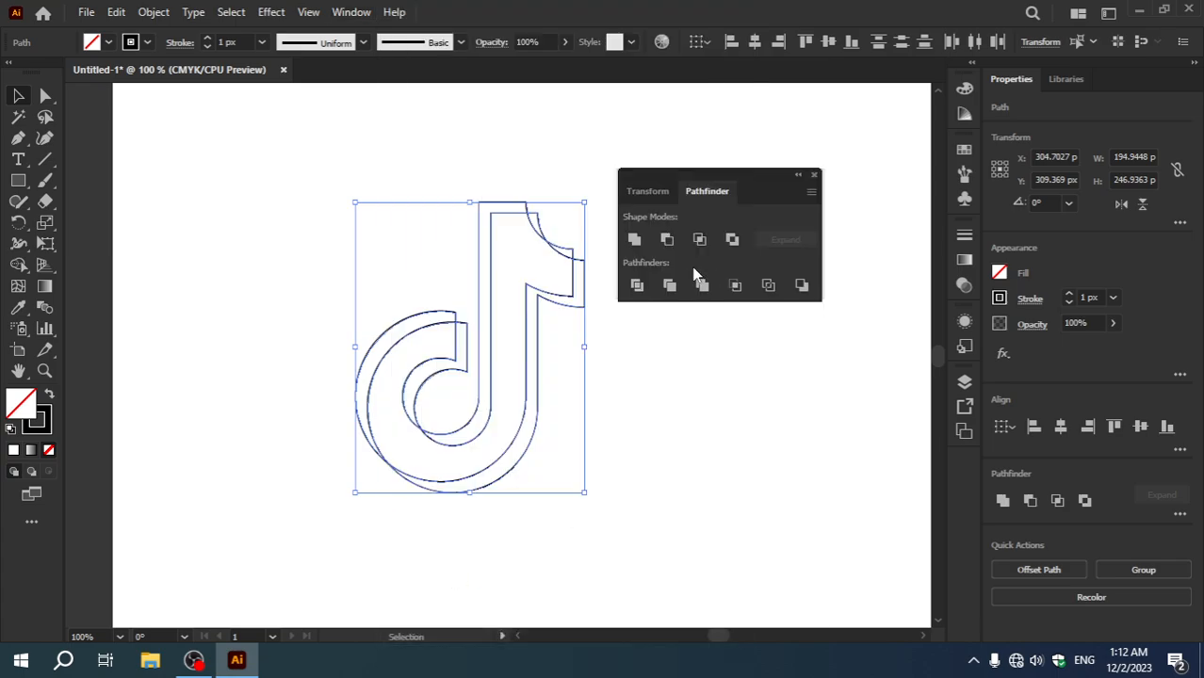
{"action": "left_click", "coordinate": [637, 286]}
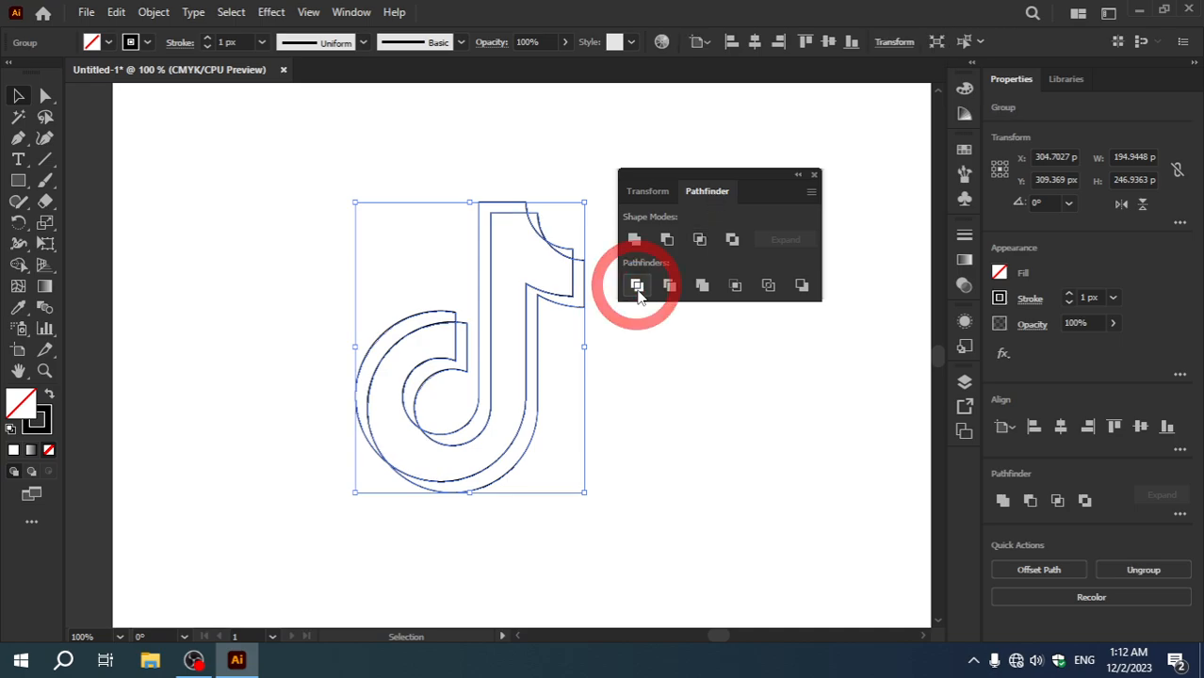
{"action": "left_click", "coordinate": [814, 175]}
Step: Ungroup the divided note pieces and deselect them
{"action": "right_click", "coordinate": [568, 263]}
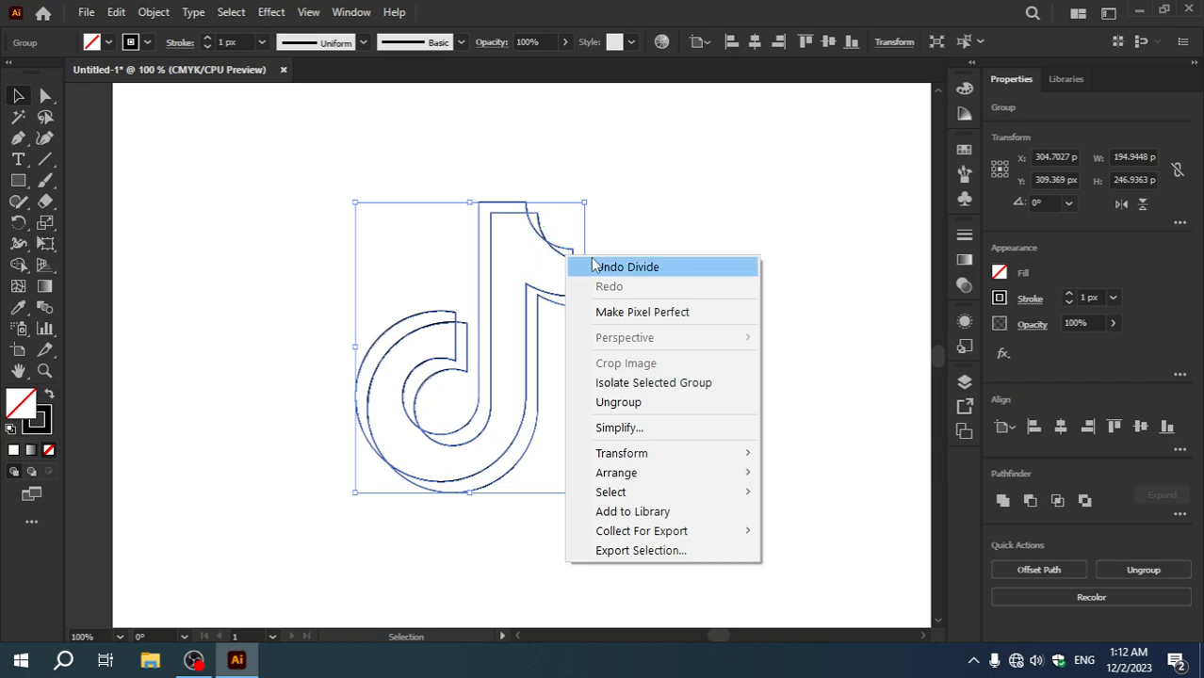
{"action": "left_click", "coordinate": [620, 404]}
{"action": "left_click", "coordinate": [689, 388]}
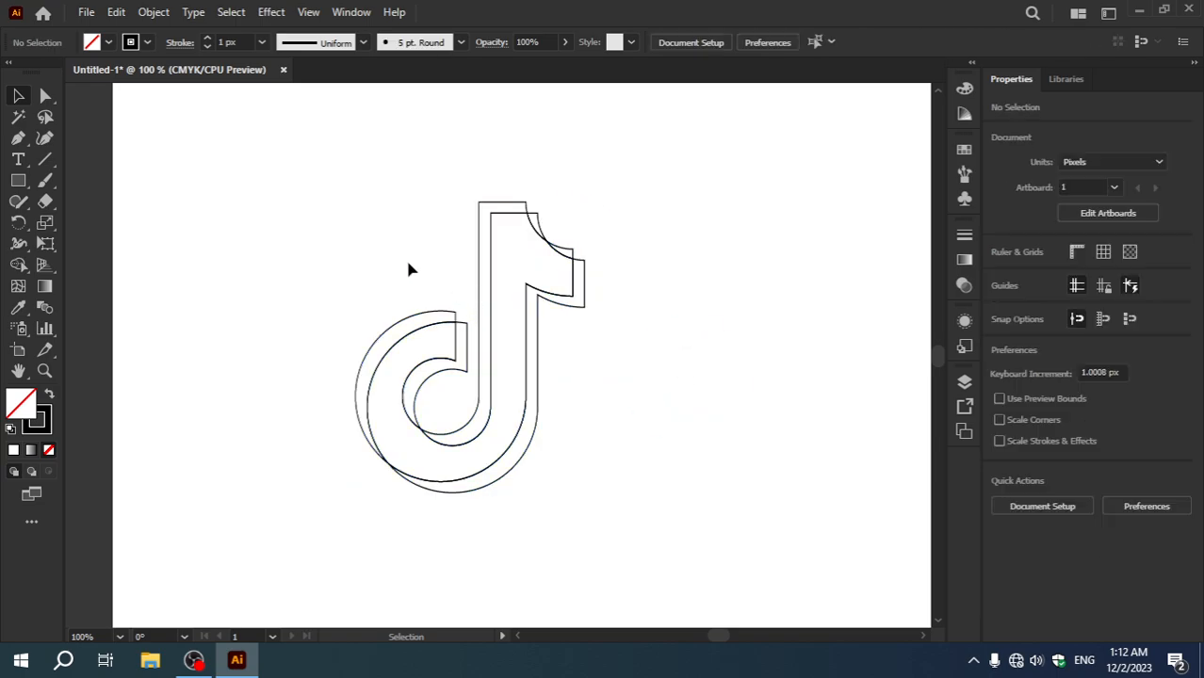
Step: Select all the divided note pieces, move them together to the artboard's right side, and deselect them
{"action": "left_click_drag", "start_coordinate": [315, 162], "coordinate": [638, 543]}
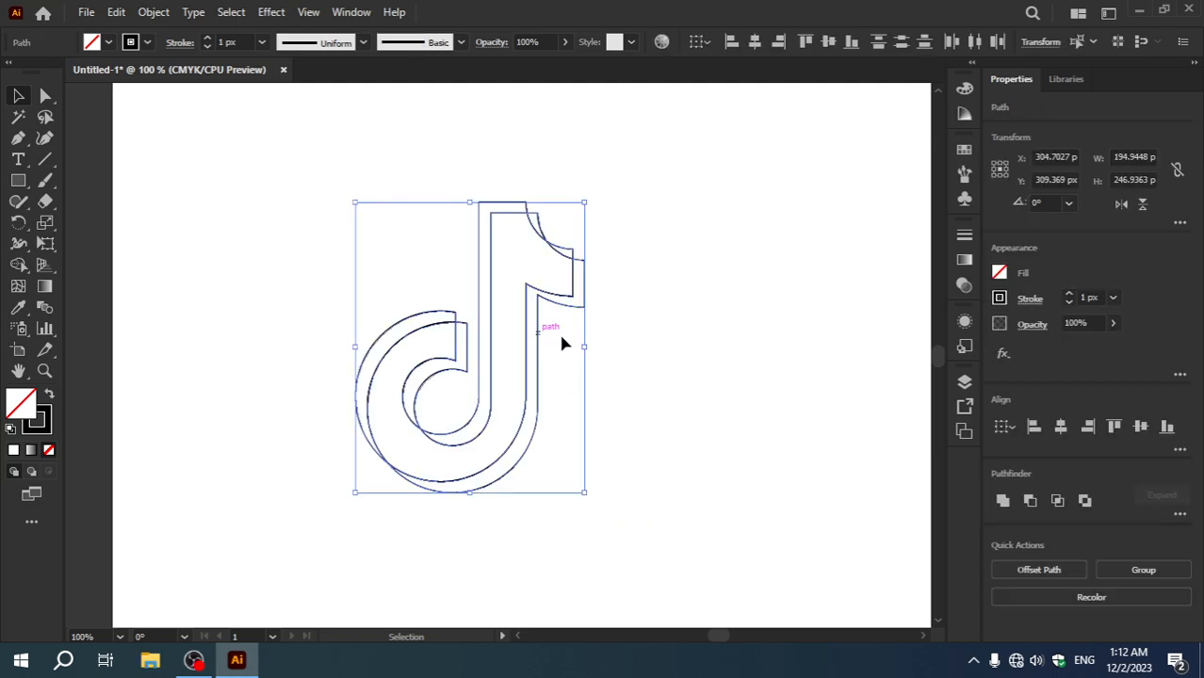
{"action": "left_click_drag", "start_coordinate": [562, 343], "coordinate": [715, 346]}
{"action": "left_click", "coordinate": [367, 290]}
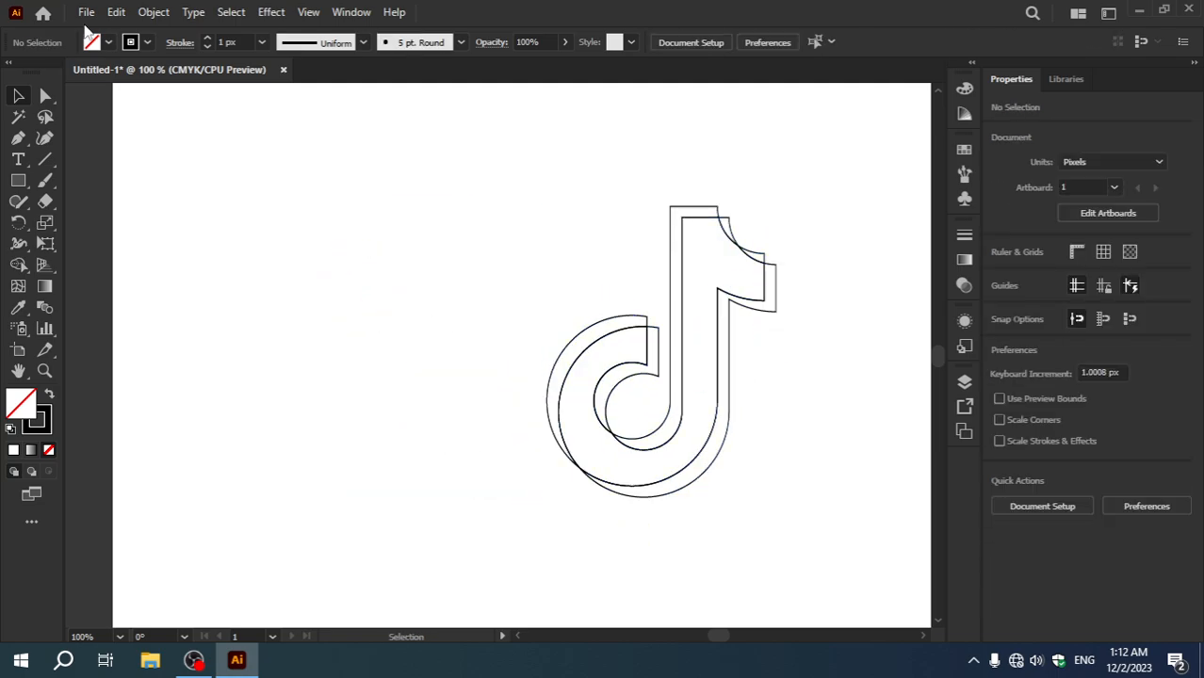
Step: Place the reference image download.png from the Desktop and move it to the artboard's upper-left area, beside the note outlines
{"action": "left_click", "coordinate": [83, 14]}
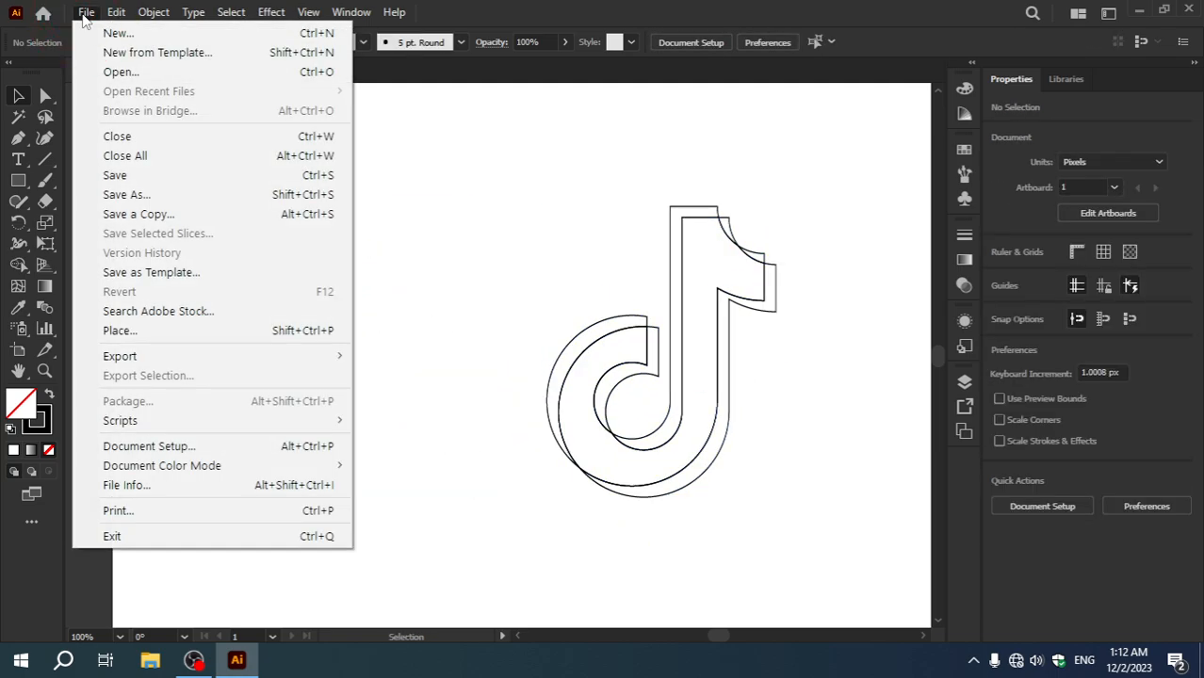
{"action": "left_click", "coordinate": [120, 331]}
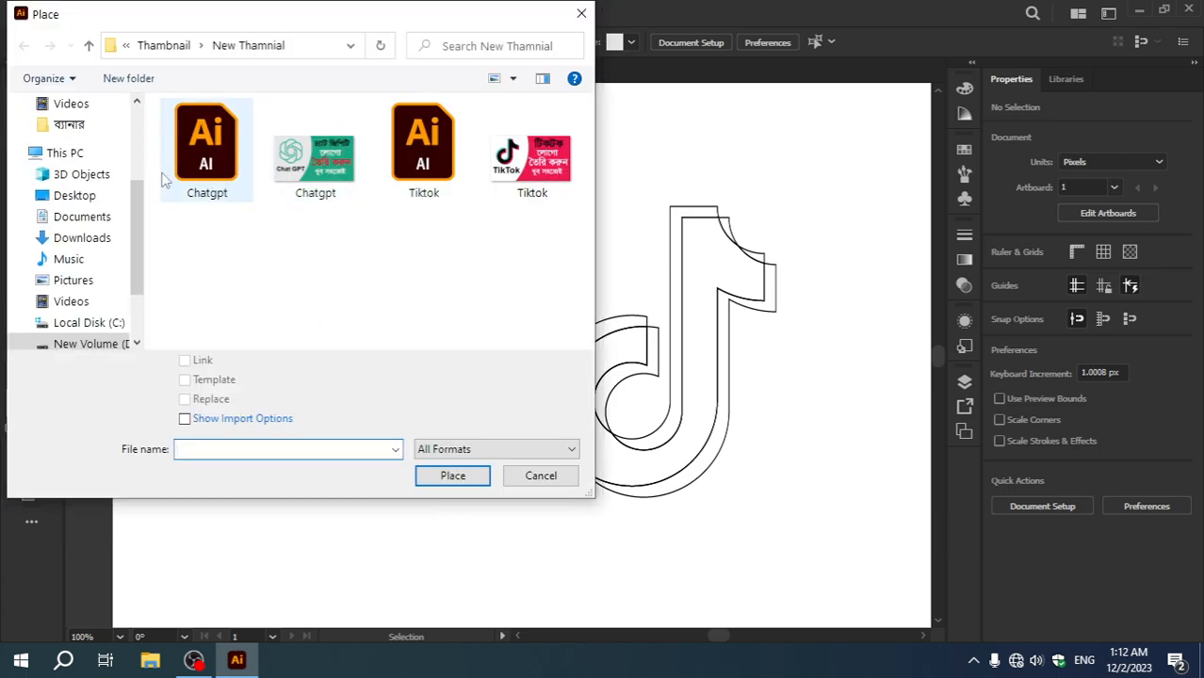
{"action": "left_click", "coordinate": [76, 196]}
{"action": "left_click", "coordinate": [416, 151]}
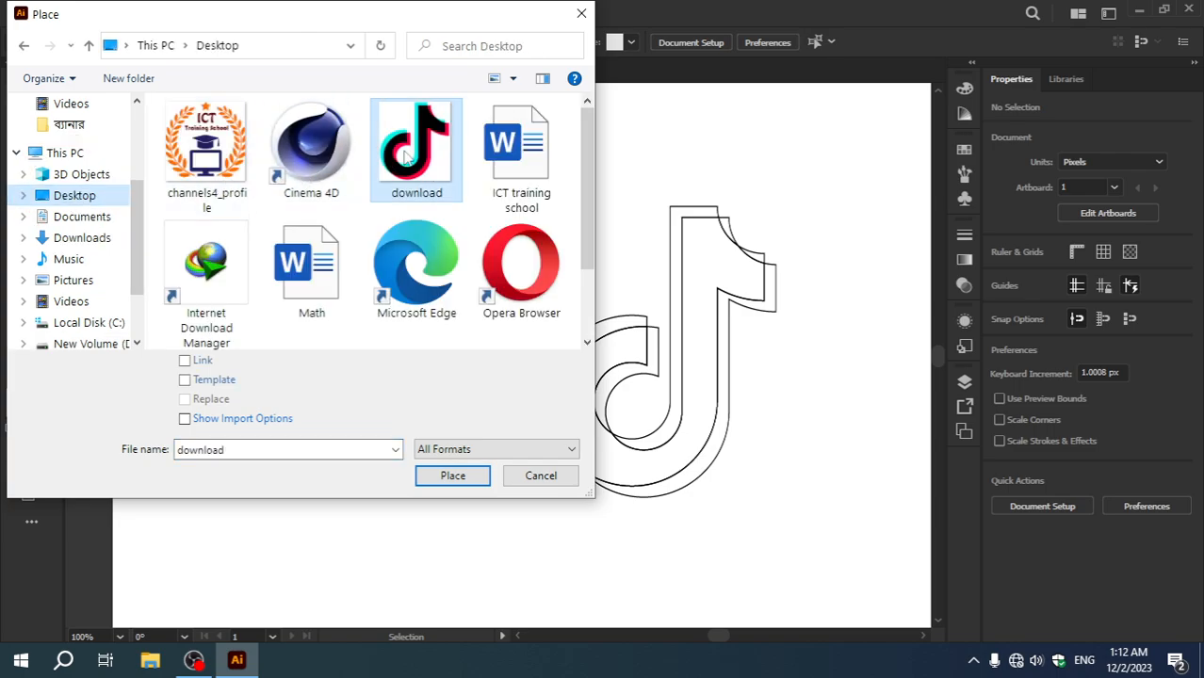
{"action": "left_click", "coordinate": [452, 476]}
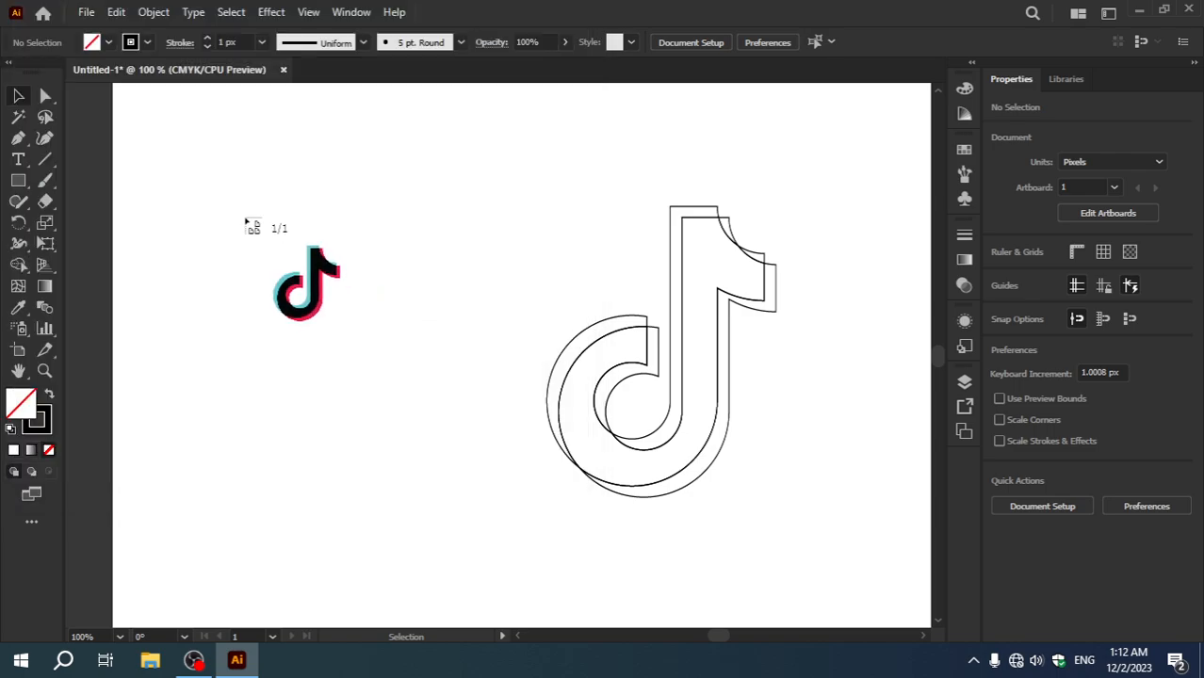
{"action": "left_click", "coordinate": [244, 218]}
{"action": "left_click_drag", "start_coordinate": [390, 296], "coordinate": [280, 207]}
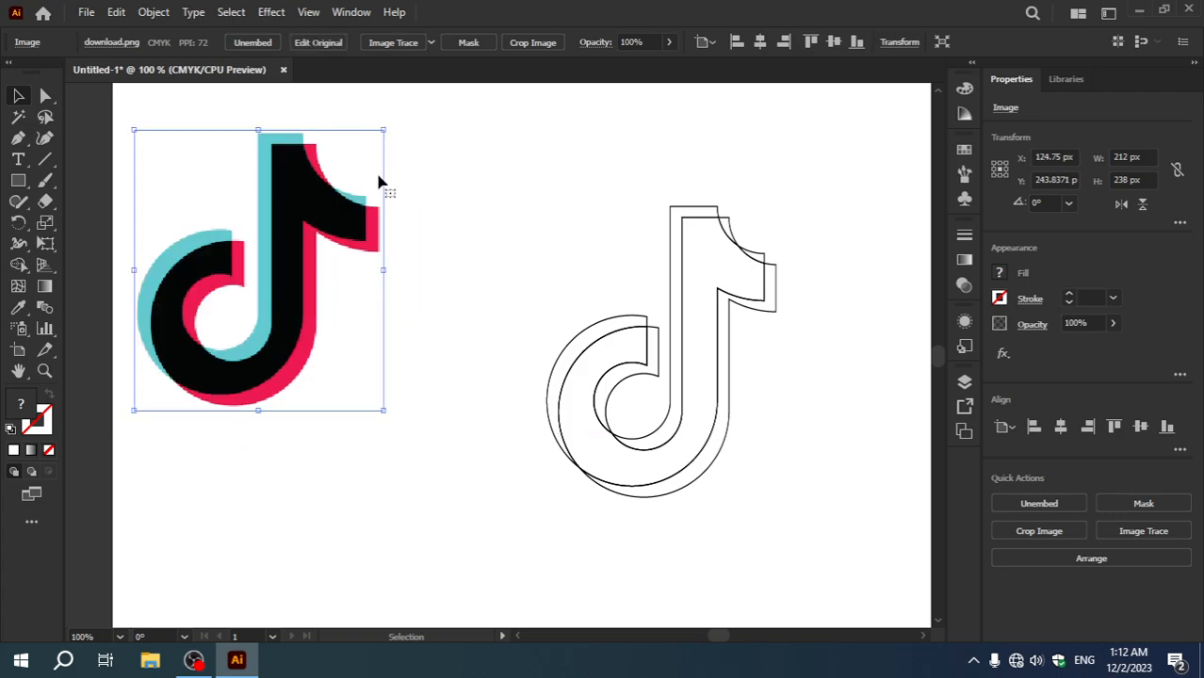
Step: Fill the three upper-left offset pieces along the stem, bowl and flag with the reference image's cyan, using the Eyedropper
{"action": "left_click", "coordinate": [689, 212]}
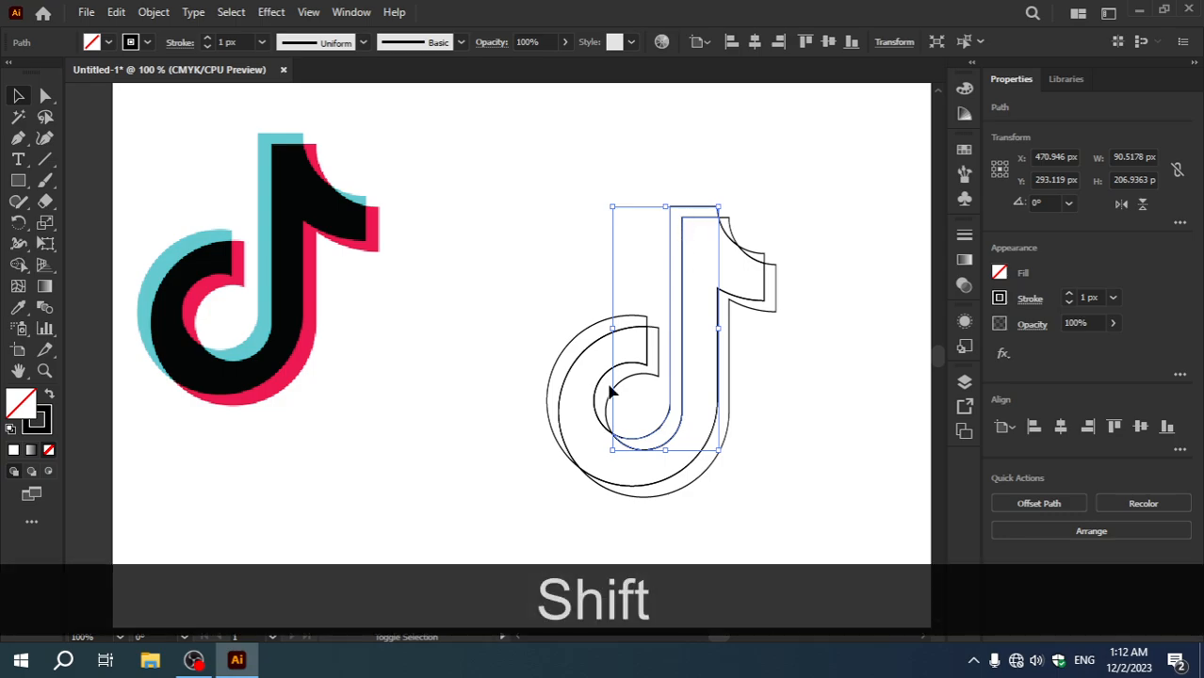
{"action": "left_click", "coordinate": [562, 351], "text": "shift"}
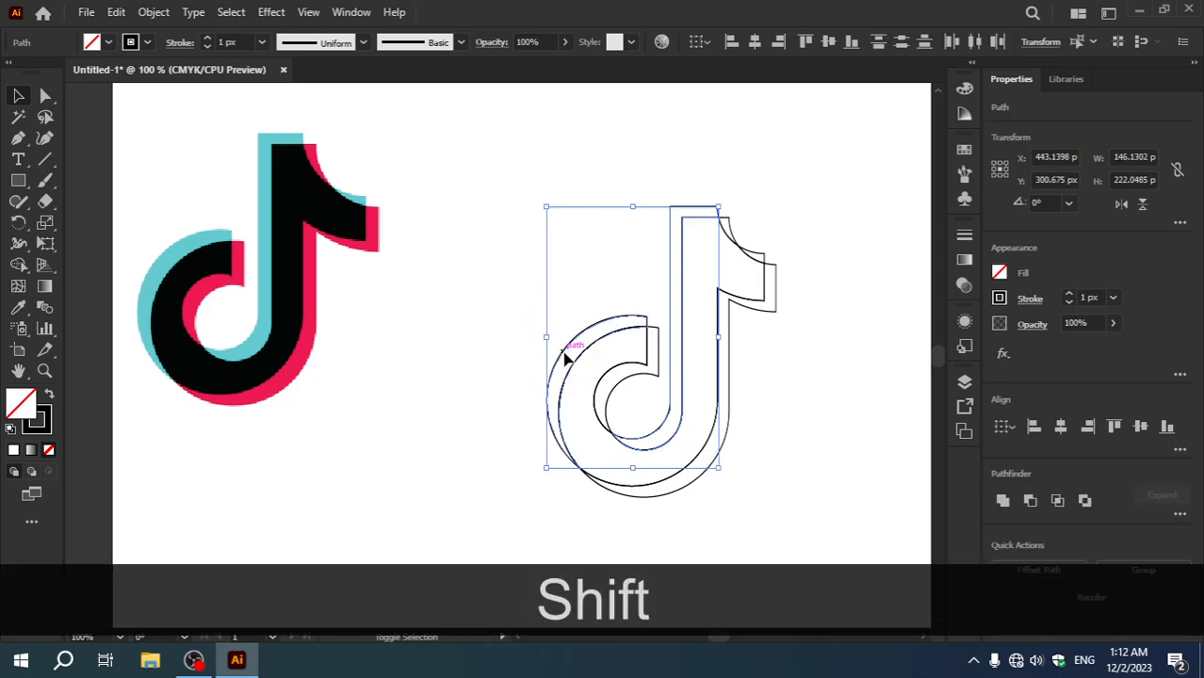
{"action": "left_click", "coordinate": [765, 255], "text": "shift"}
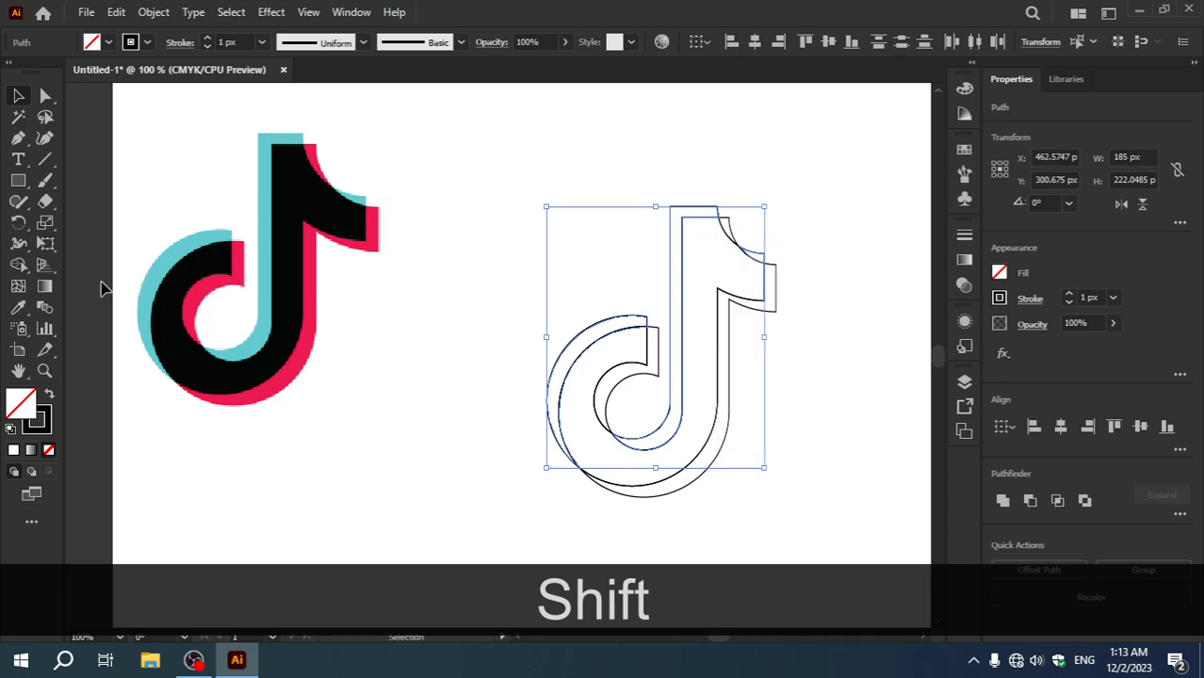
{"action": "left_click", "coordinate": [21, 308]}
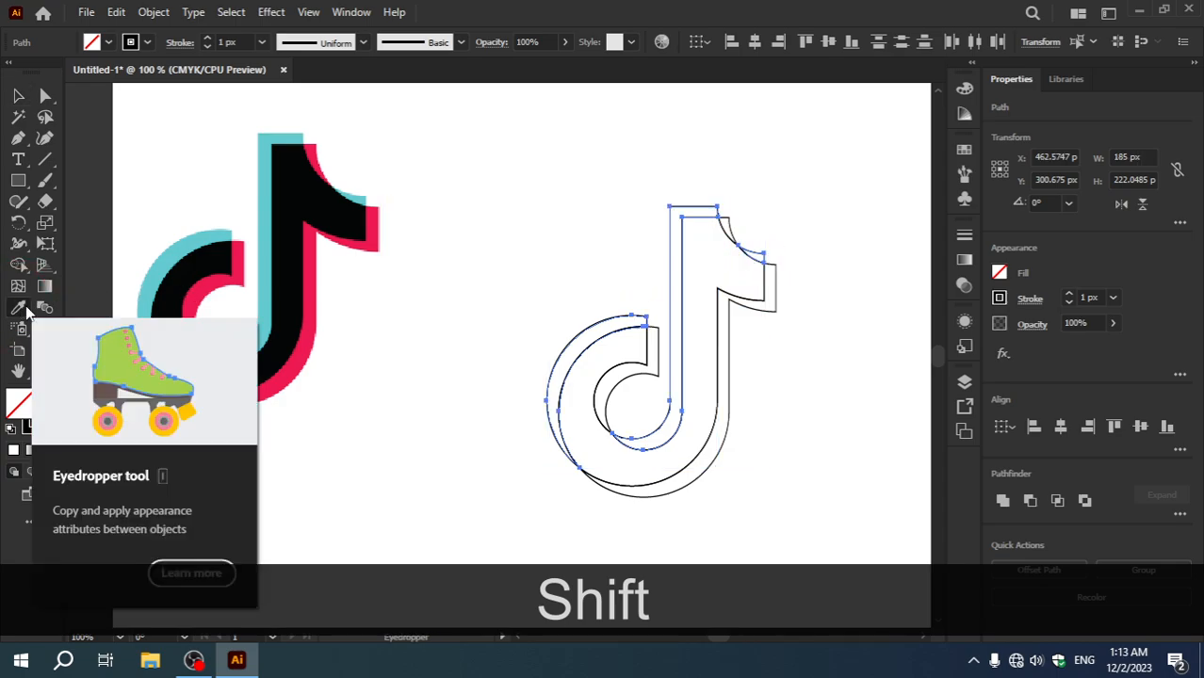
{"action": "left_click", "coordinate": [159, 270]}
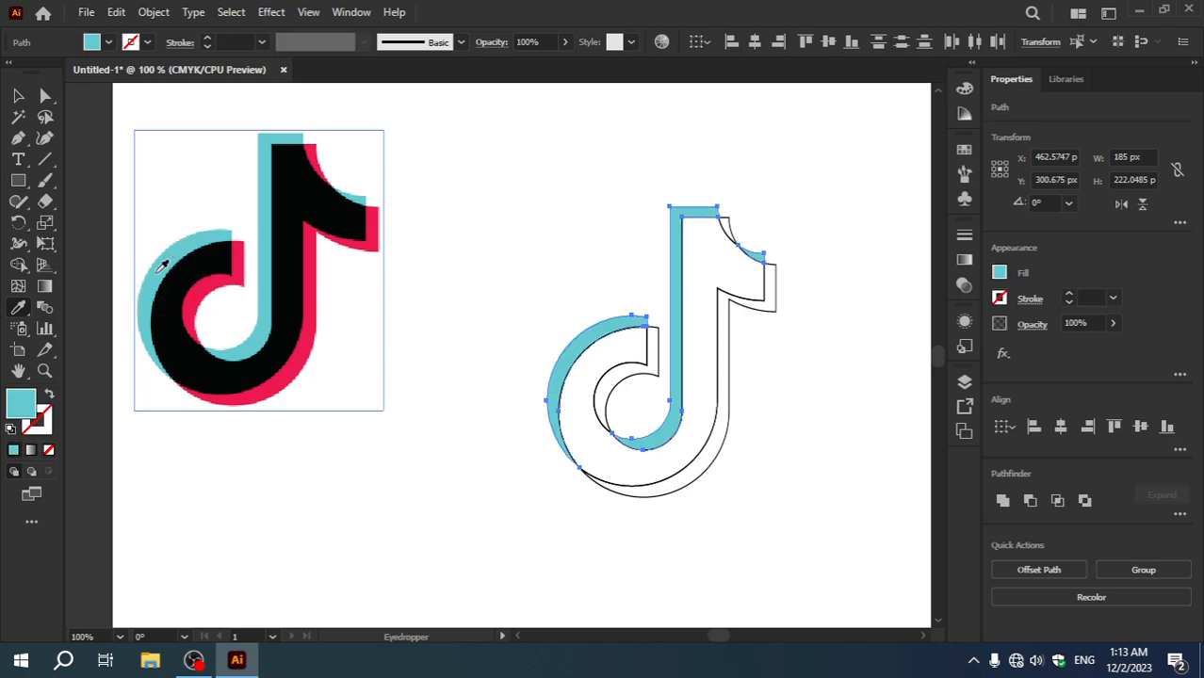
{"action": "left_click", "coordinate": [18, 95]}
{"action": "left_click", "coordinate": [450, 212]}
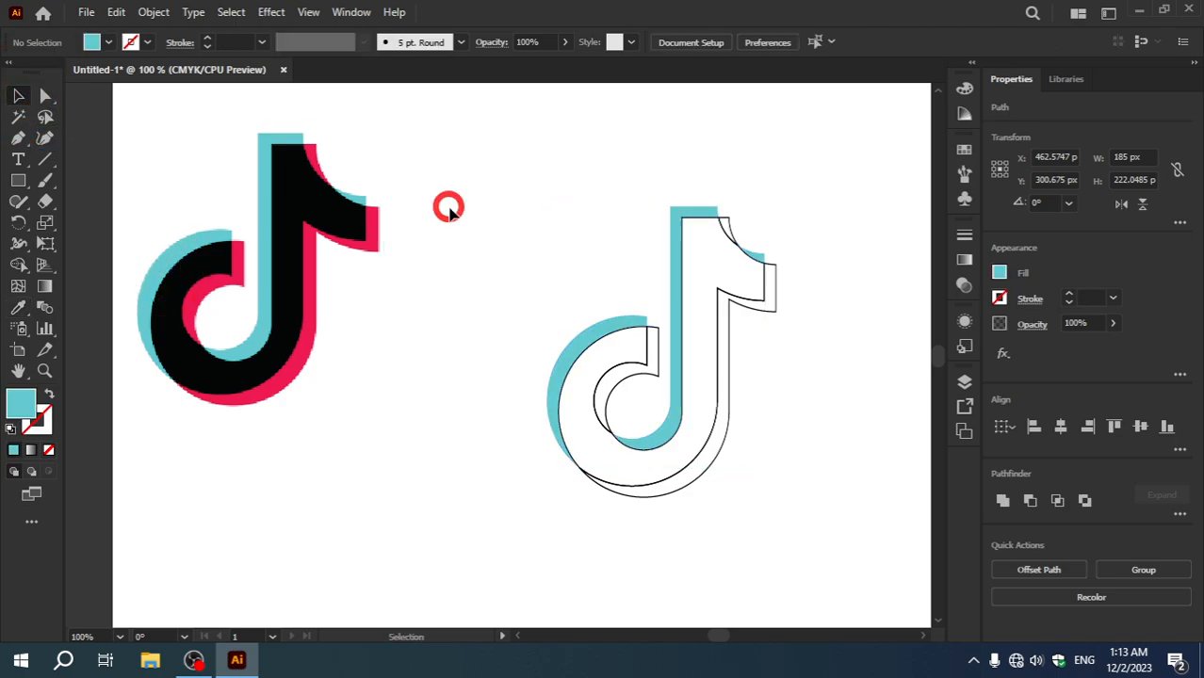
Step: Fill the large central note piece with the black sampled from the reference image, and deselect it
{"action": "left_click", "coordinate": [702, 225]}
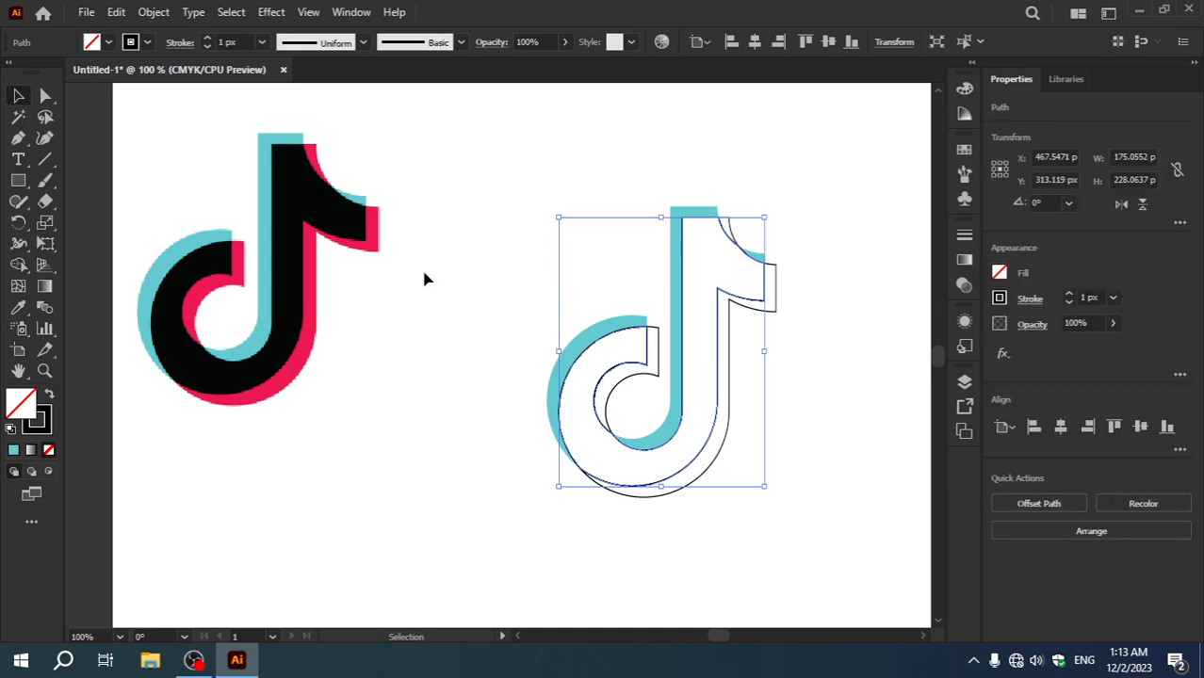
{"action": "left_click", "coordinate": [18, 307]}
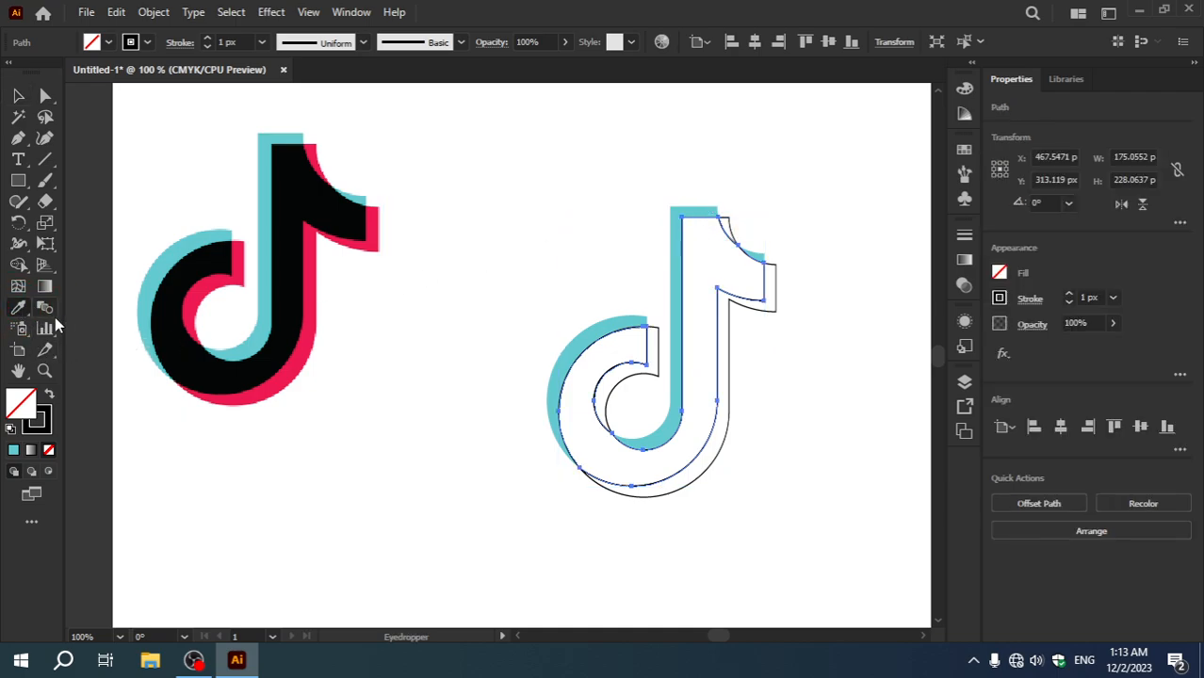
{"action": "left_click", "coordinate": [188, 350]}
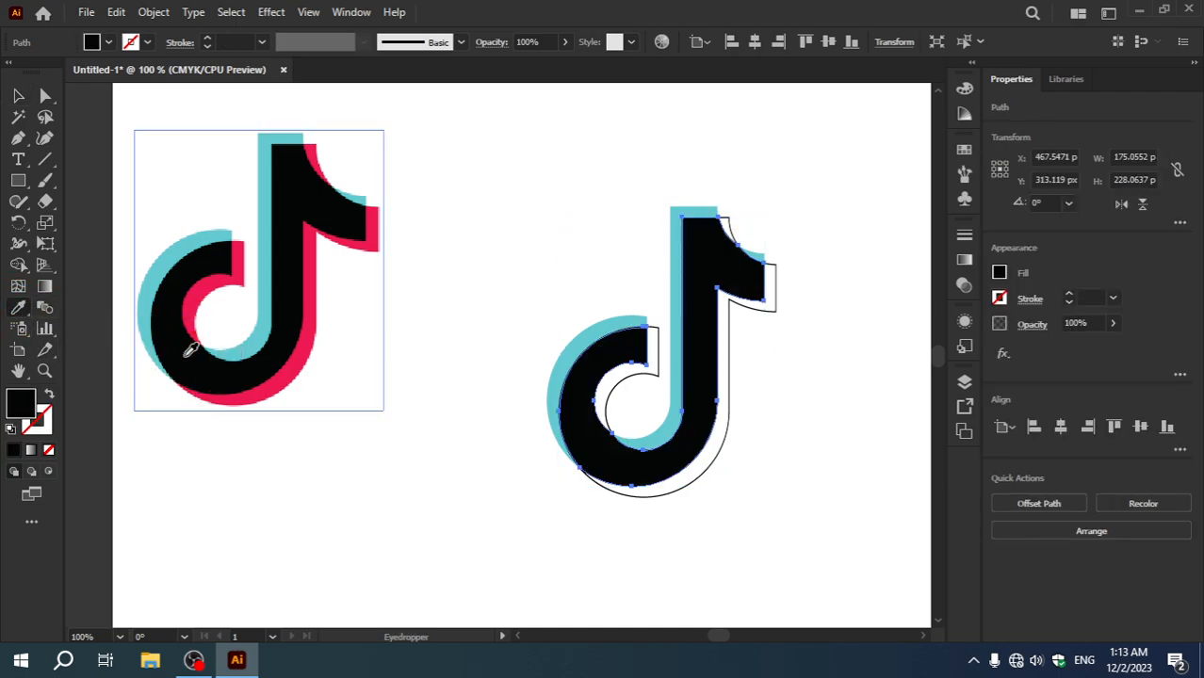
{"action": "left_click", "coordinate": [18, 96]}
{"action": "left_click", "coordinate": [398, 300]}
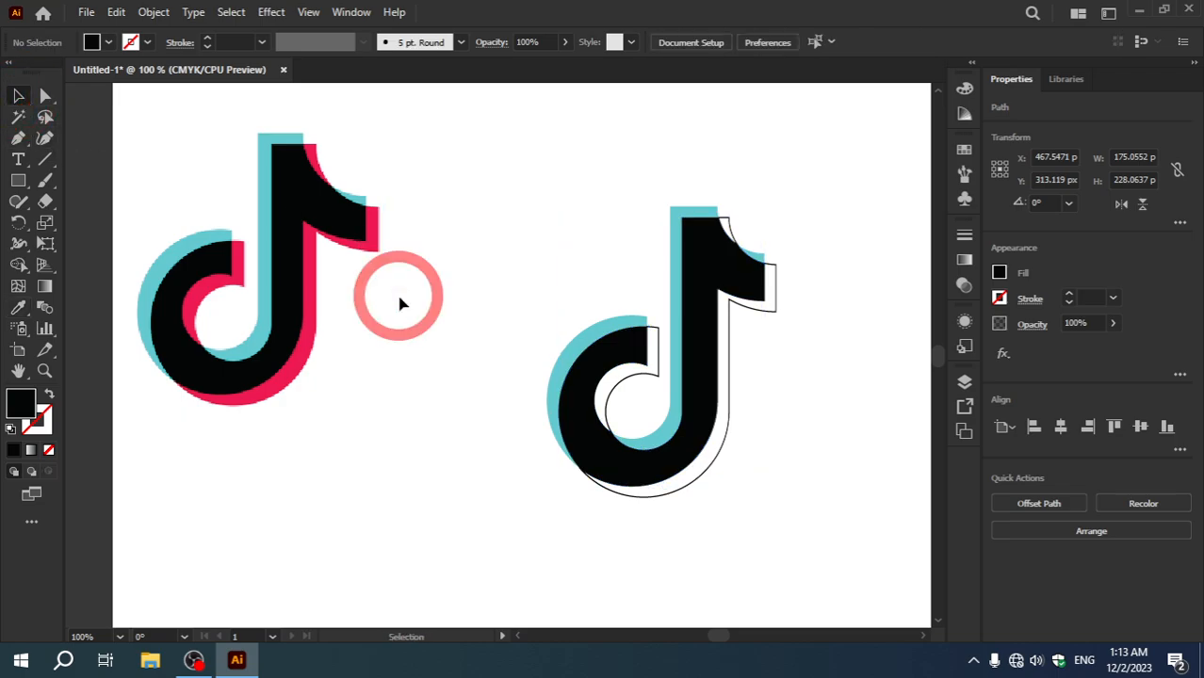
Step: Fill the two outer lower-right offset pieces along the flag, stem and bowl with the reference image's pinkish red
{"action": "left_click", "coordinate": [728, 220]}
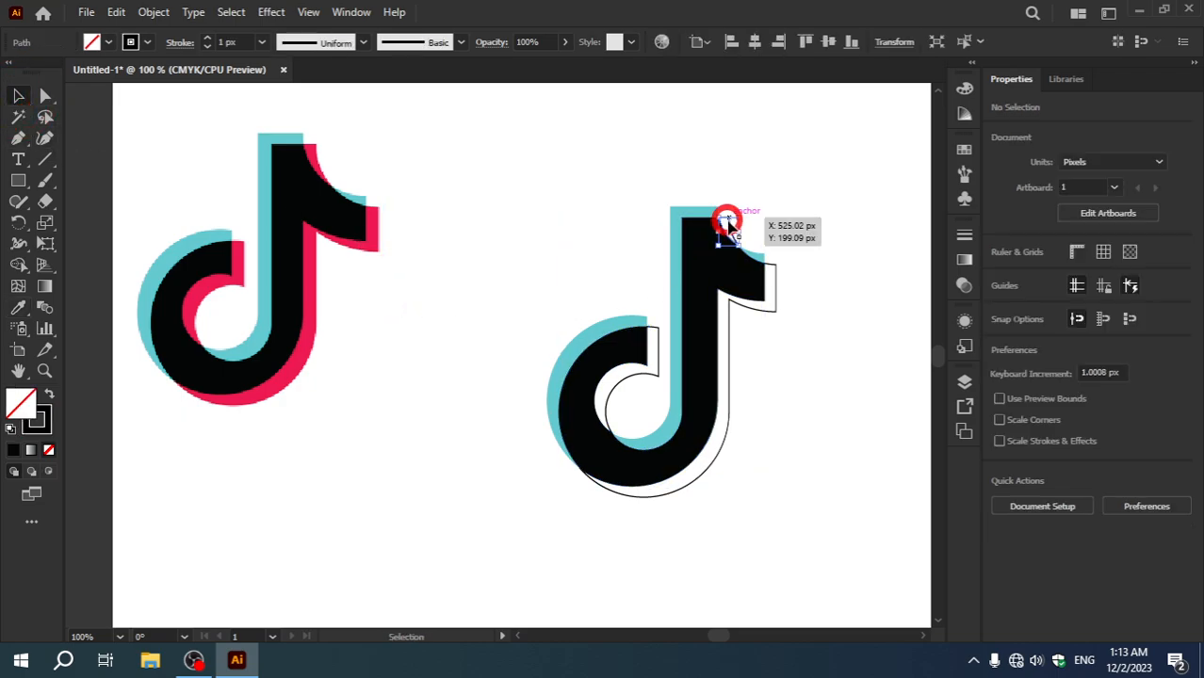
{"action": "left_click", "coordinate": [774, 280], "text": "shift"}
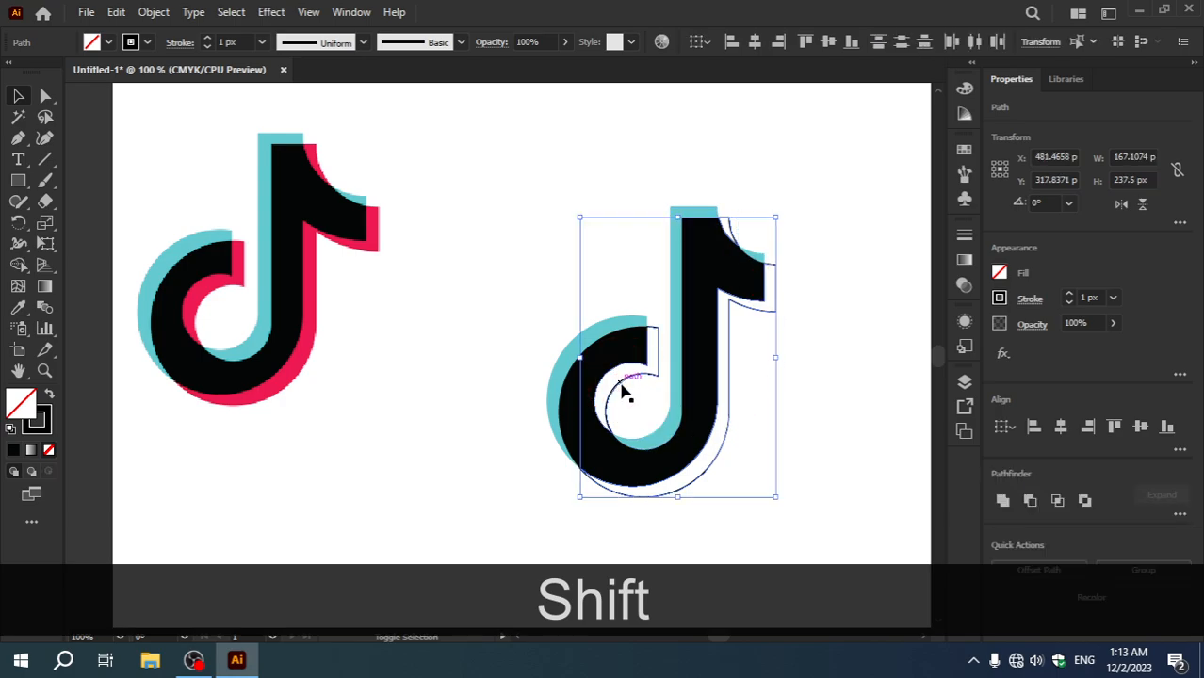
{"action": "left_click", "coordinate": [18, 307]}
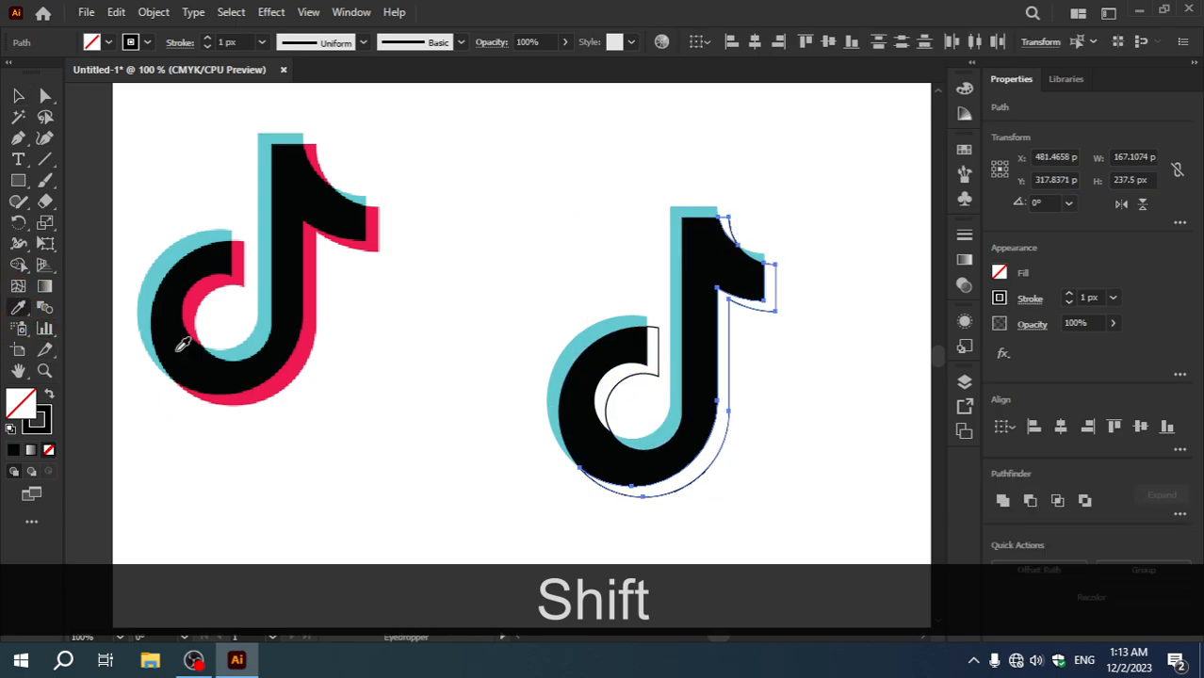
{"action": "left_click", "coordinate": [311, 329]}
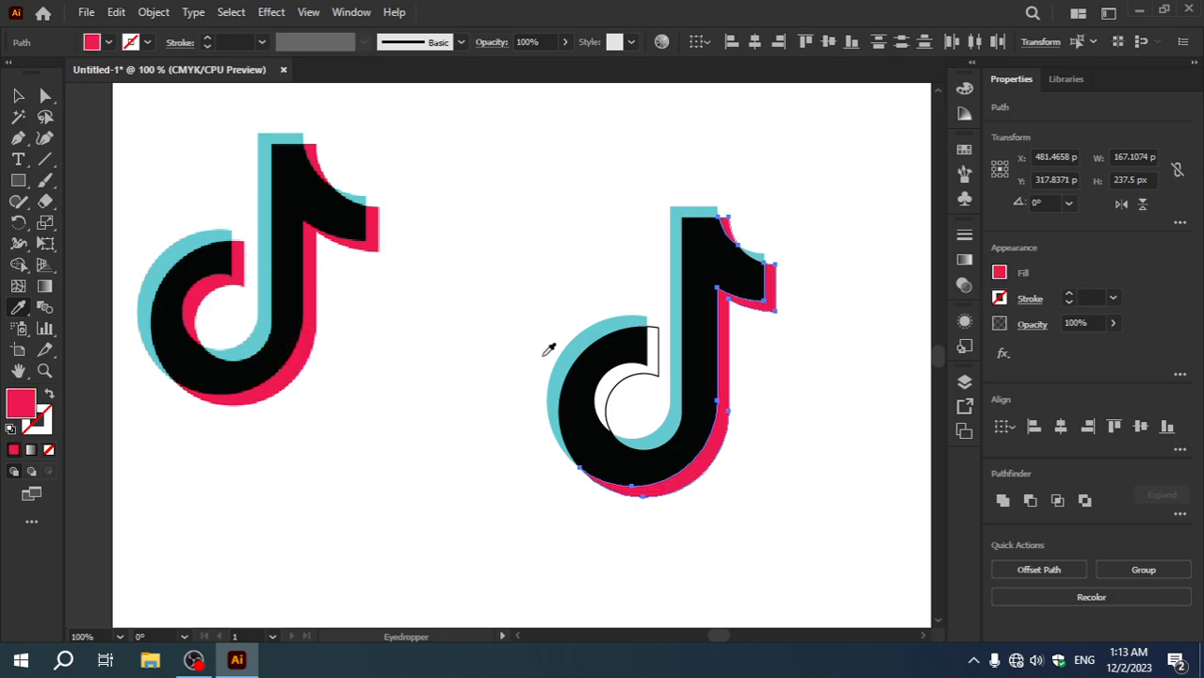
{"action": "left_click", "coordinate": [19, 95]}
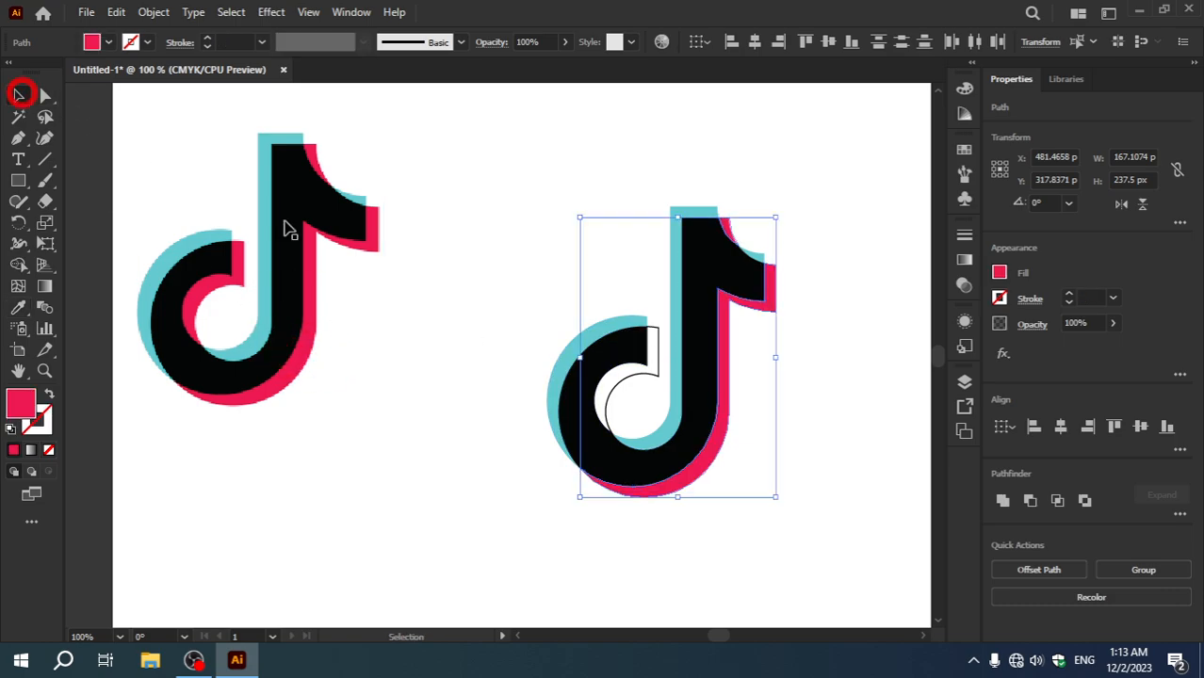
Step: Fill the remaining offset piece inside the bowl with the pinkish red sampled from the reference image
{"action": "left_click", "coordinate": [654, 366]}
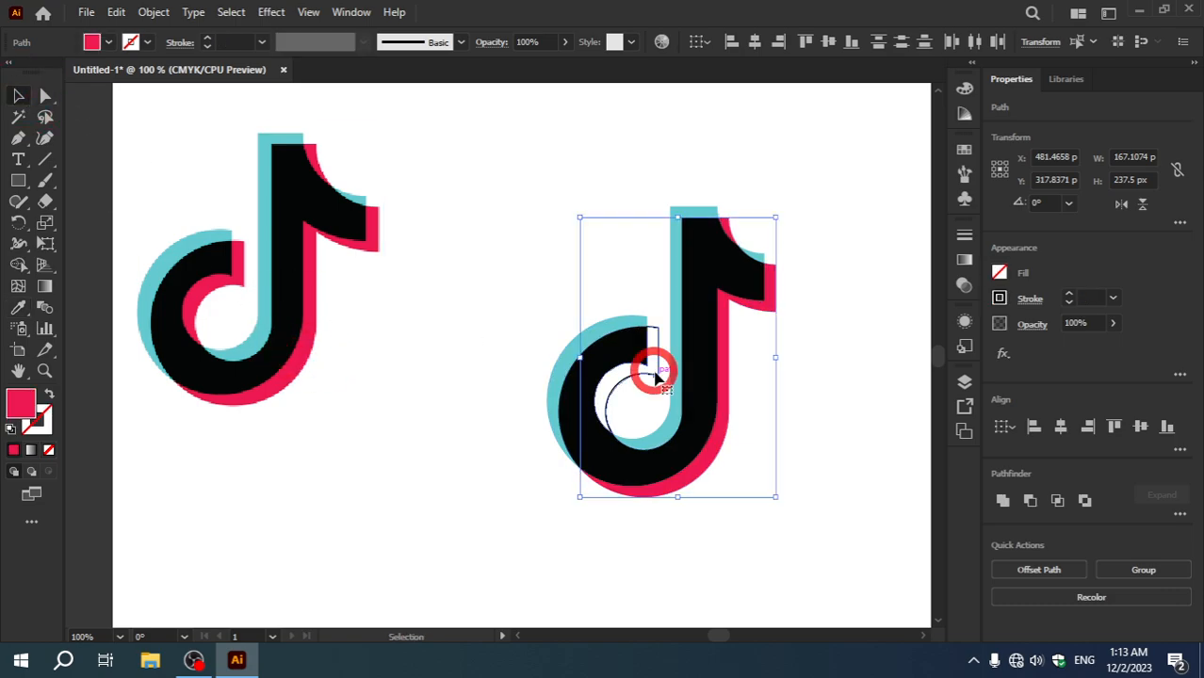
{"action": "left_click", "coordinate": [18, 307]}
{"action": "left_click", "coordinate": [306, 356]}
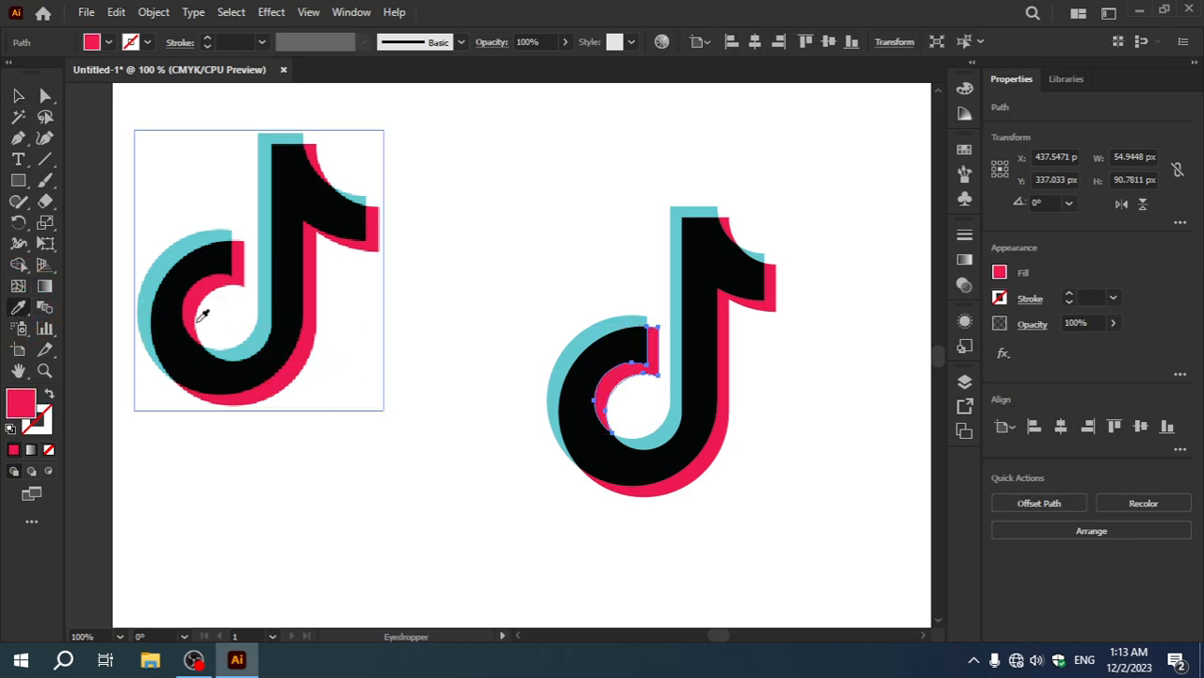
{"action": "left_click", "coordinate": [18, 94]}
{"action": "left_click", "coordinate": [358, 361]}
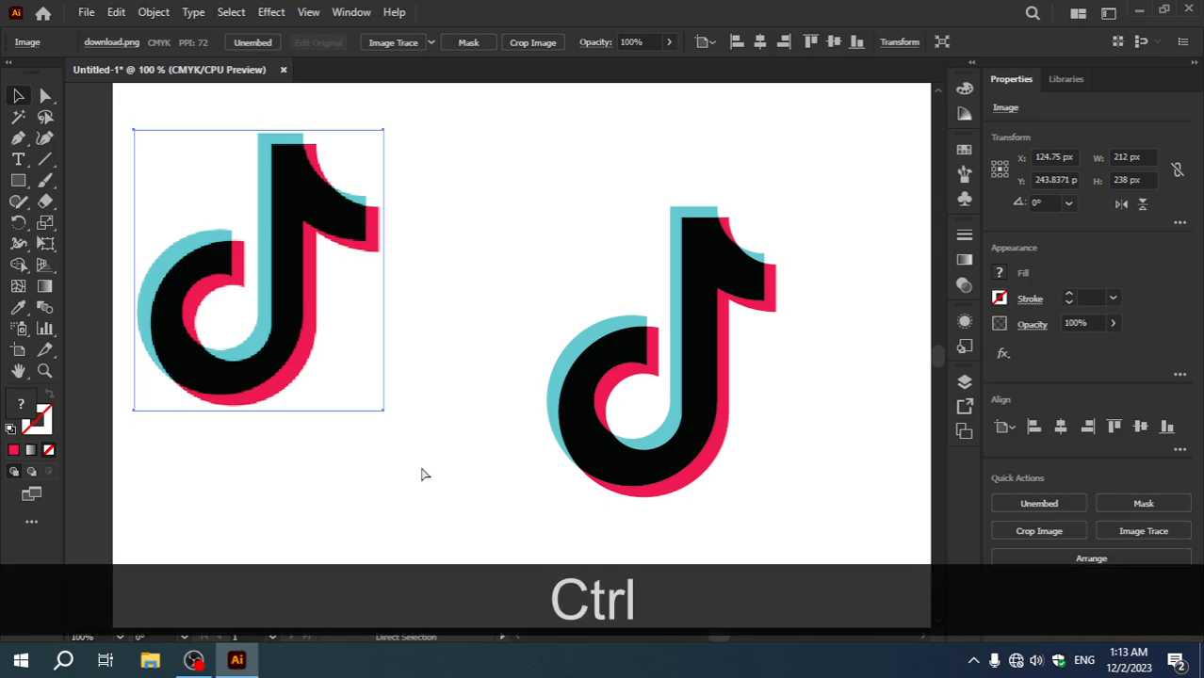
Step: Undo the pinkish-red fills on the inner bowl piece and the outer lower-right offset pieces
{"action": "key", "text": "ctrl+z"}
{"action": "key", "text": "ctrl+z"}
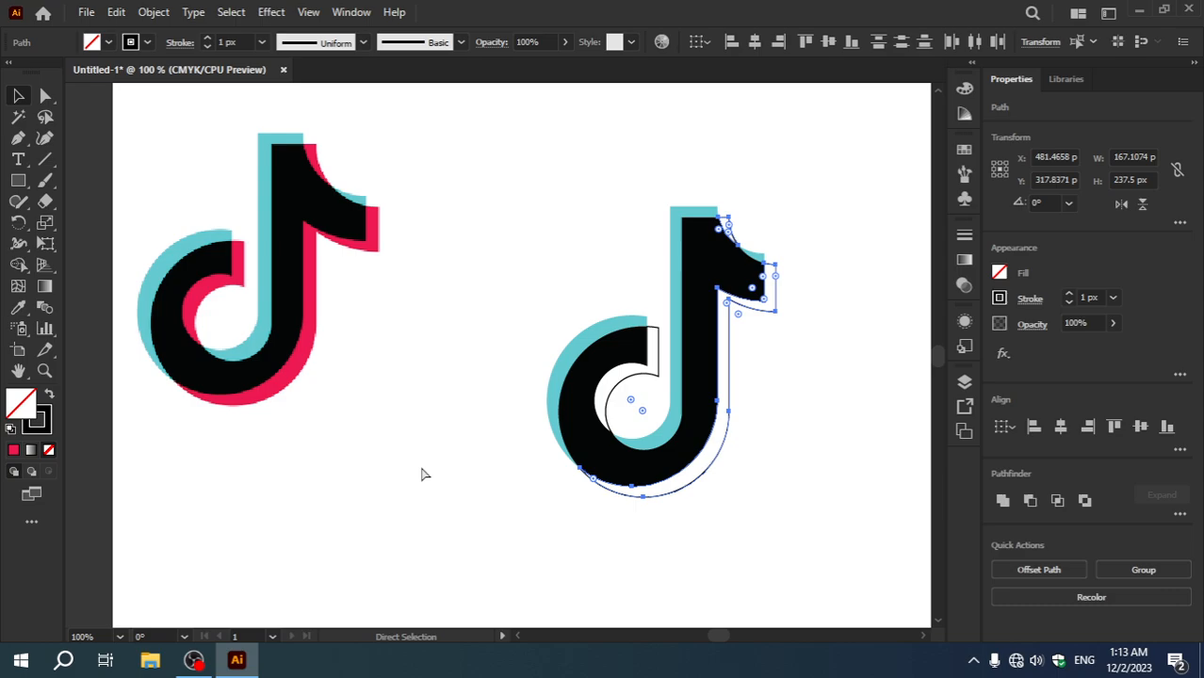
{"action": "key", "text": "v"}
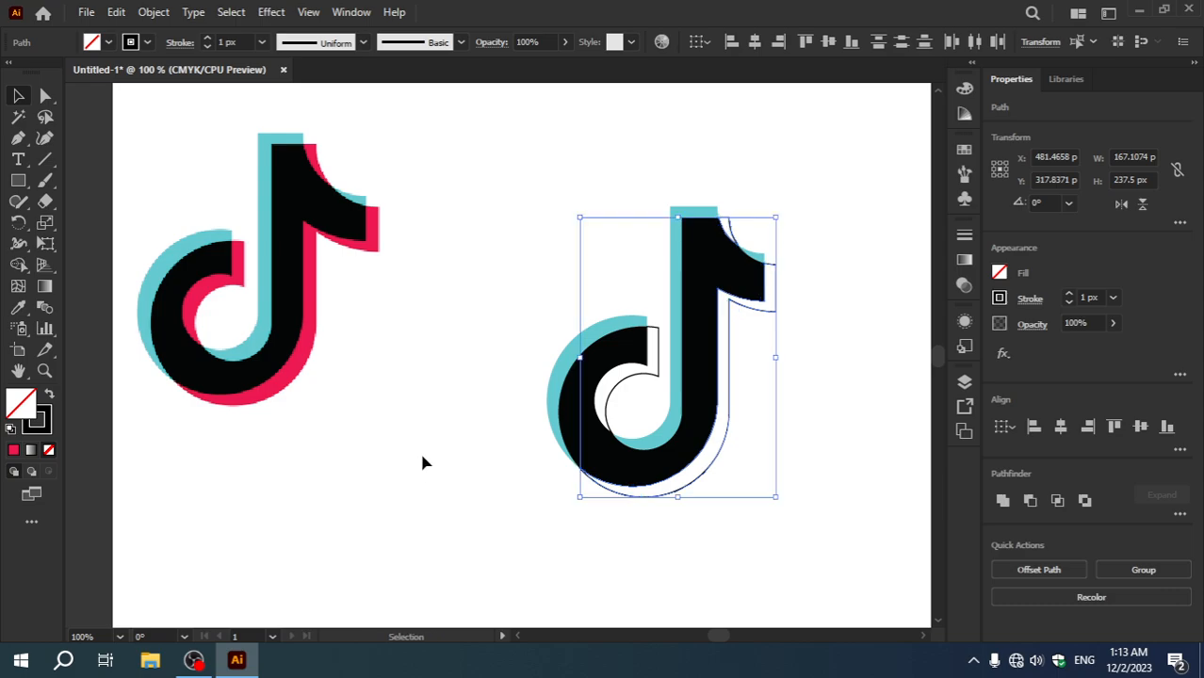
{"action": "right_click", "coordinate": [423, 457]}
{"action": "left_click", "coordinate": [480, 123]}
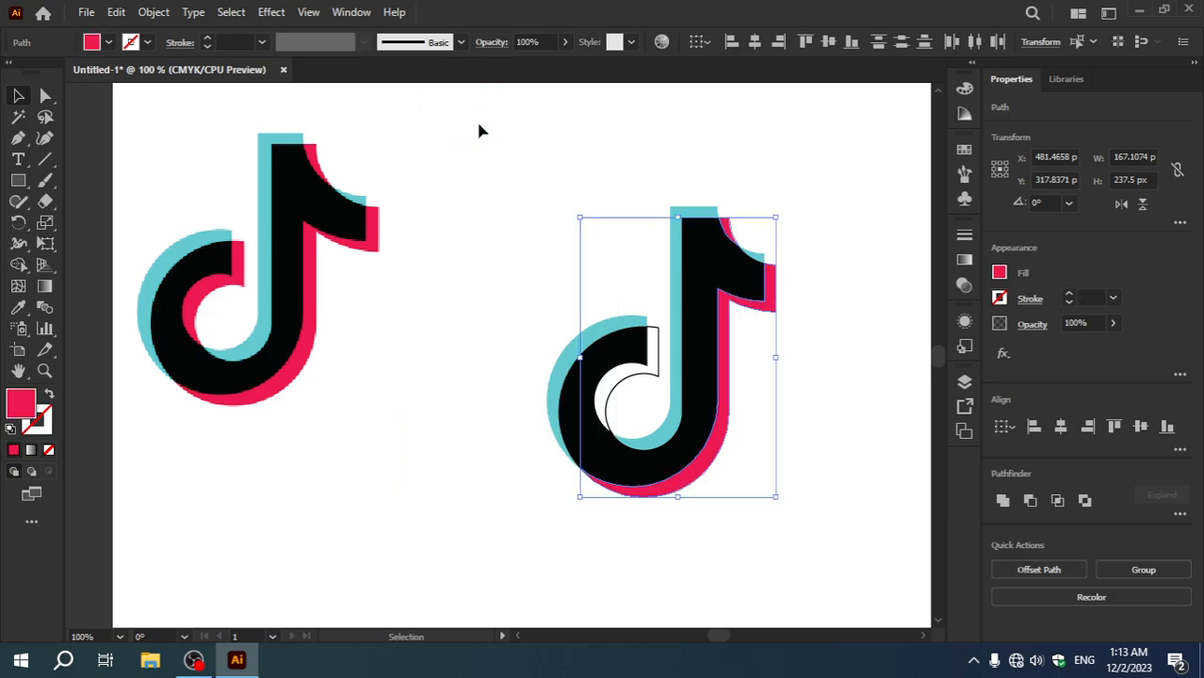
{"action": "left_click", "coordinate": [459, 367]}
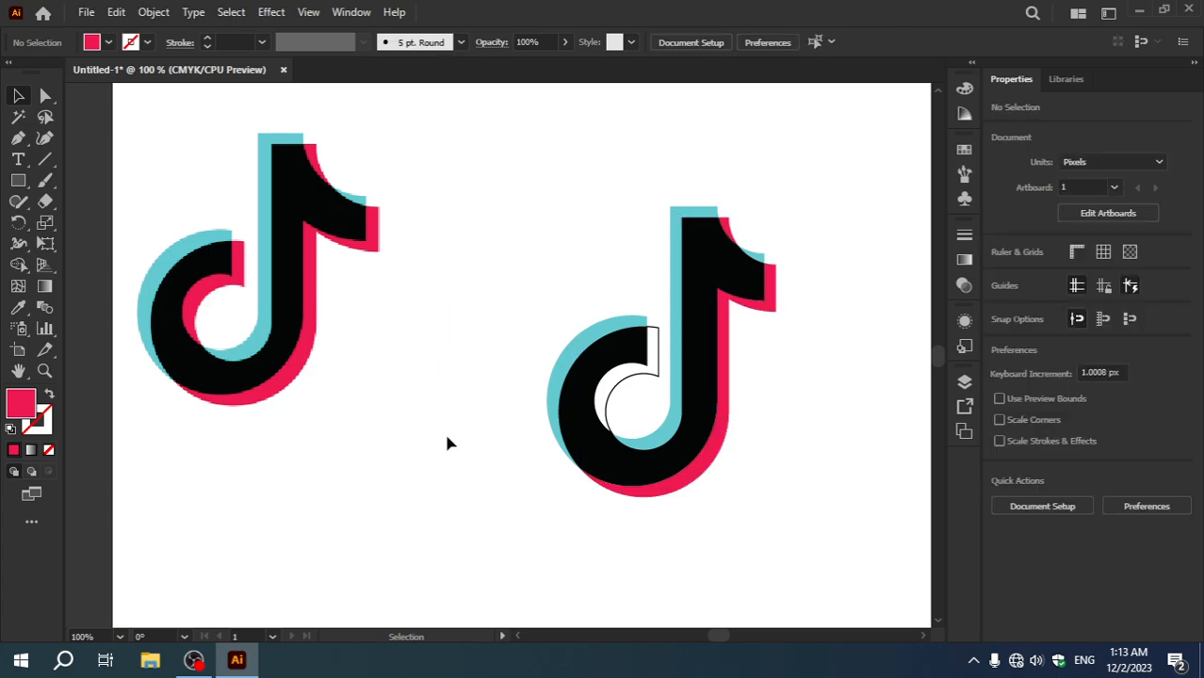
{"action": "left_click", "coordinate": [620, 391]}
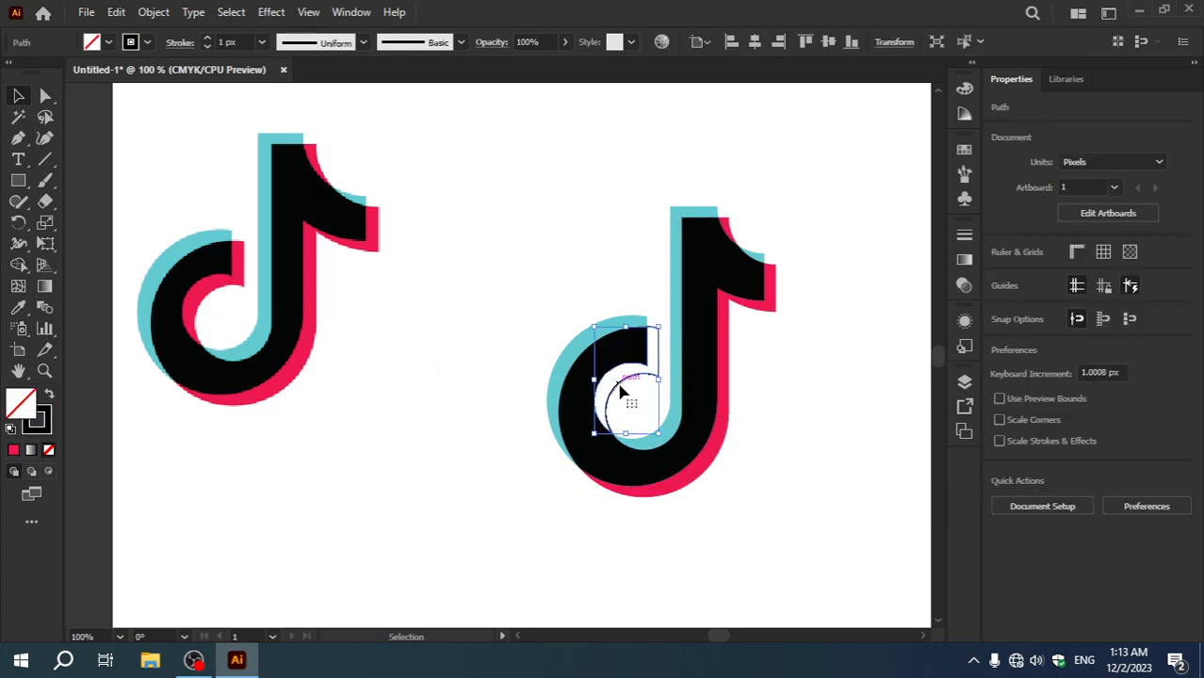
{"action": "key", "text": "ctrl+z"}
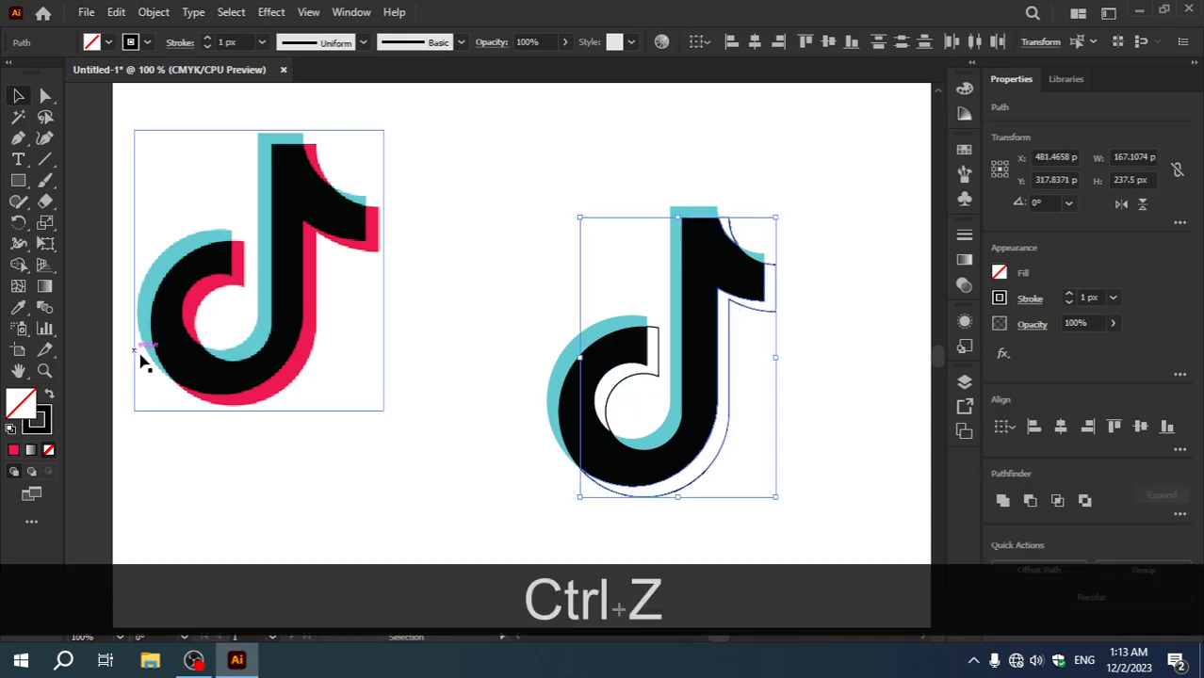
Step: Select the three unfilled offset pieces together, including the inner bowl piece, and fill them with the reference image's pinkish red
{"action": "left_click", "coordinate": [799, 386], "text": "ctrl"}
{"action": "left_click", "coordinate": [731, 230]}
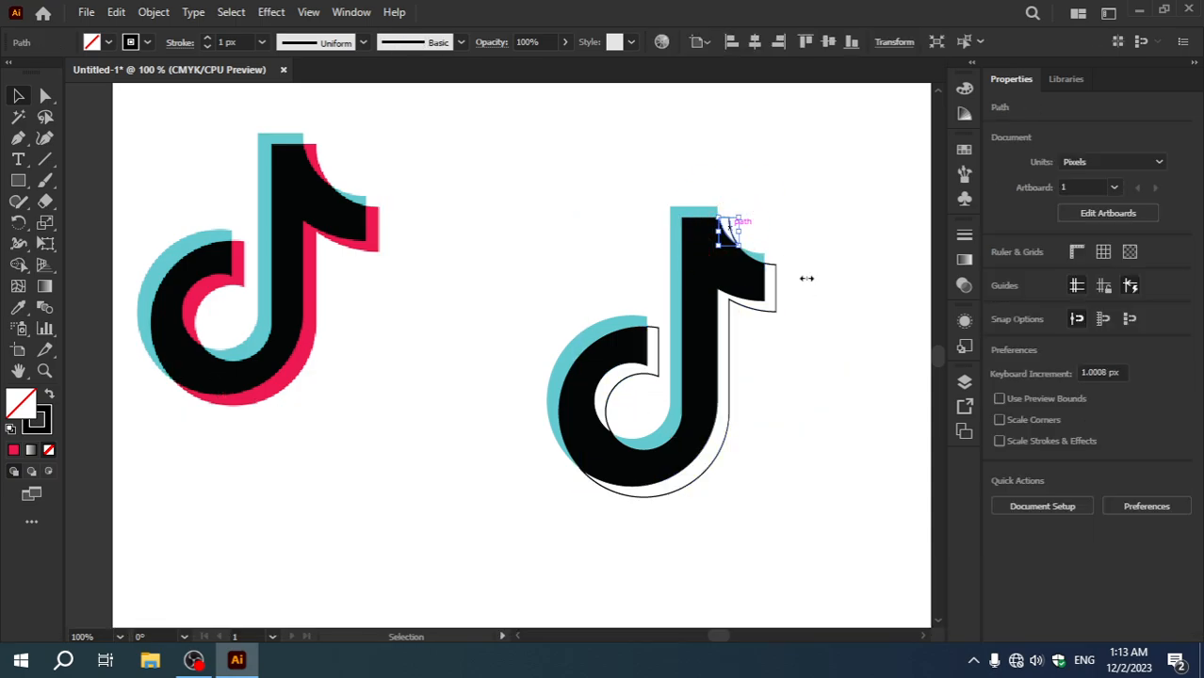
{"action": "left_click", "coordinate": [775, 309], "text": "shift"}
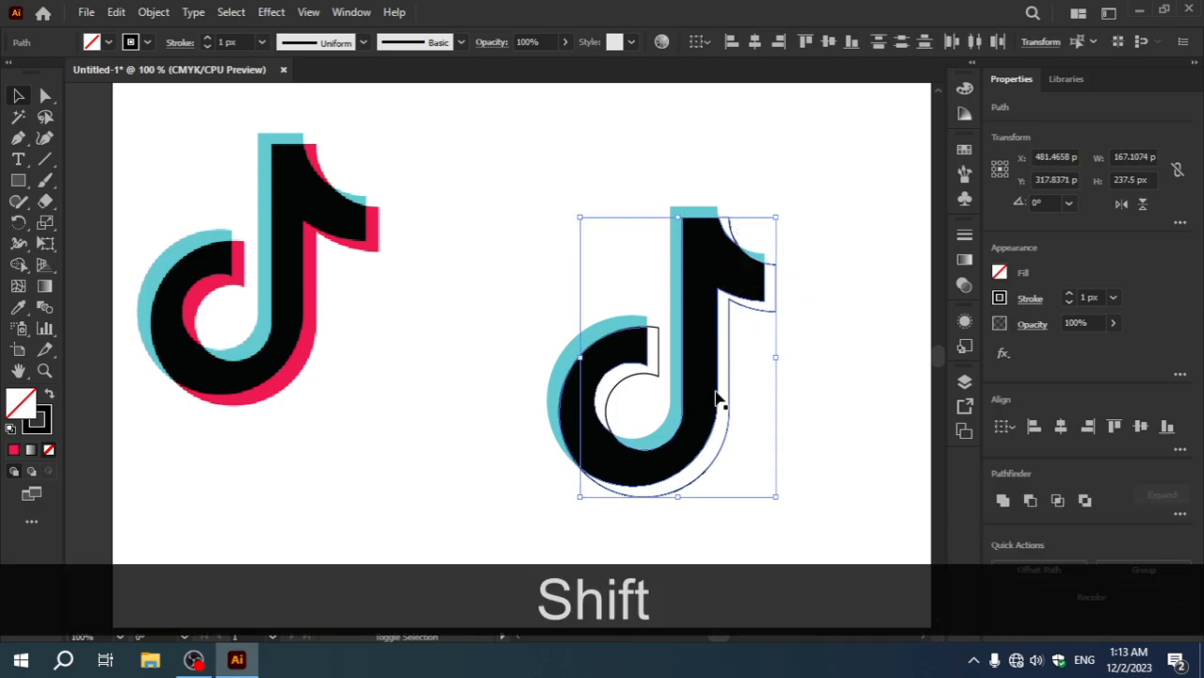
{"action": "left_click", "coordinate": [653, 379], "text": "shift"}
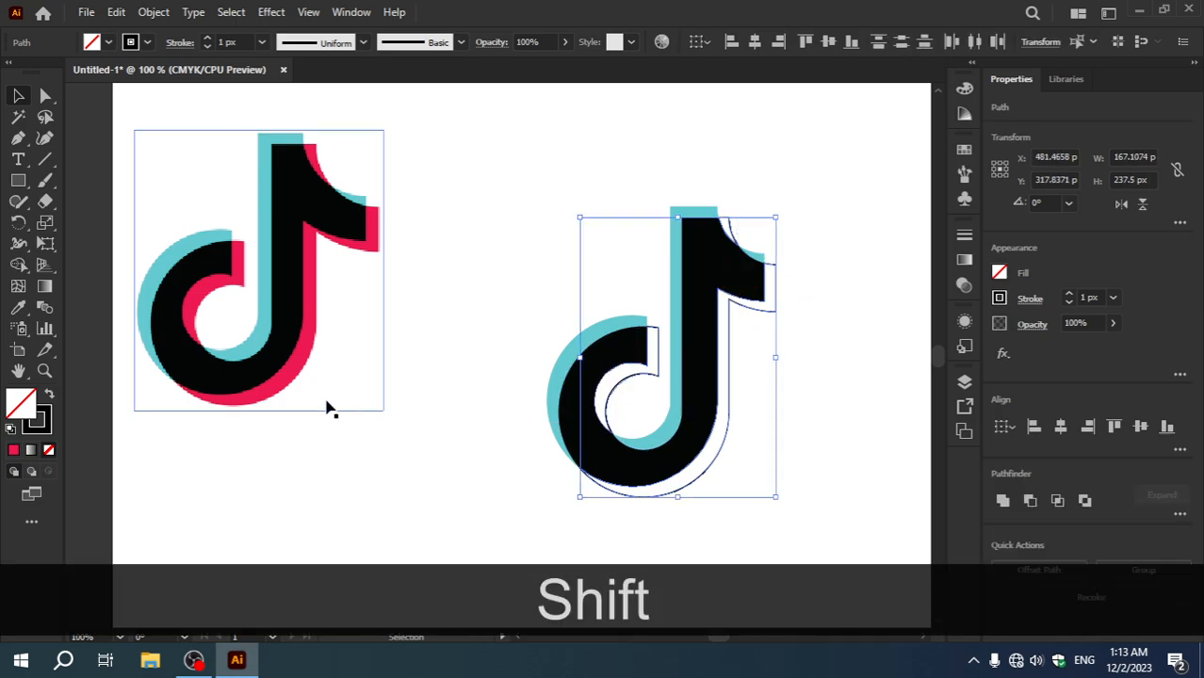
{"action": "left_click", "coordinate": [17, 307]}
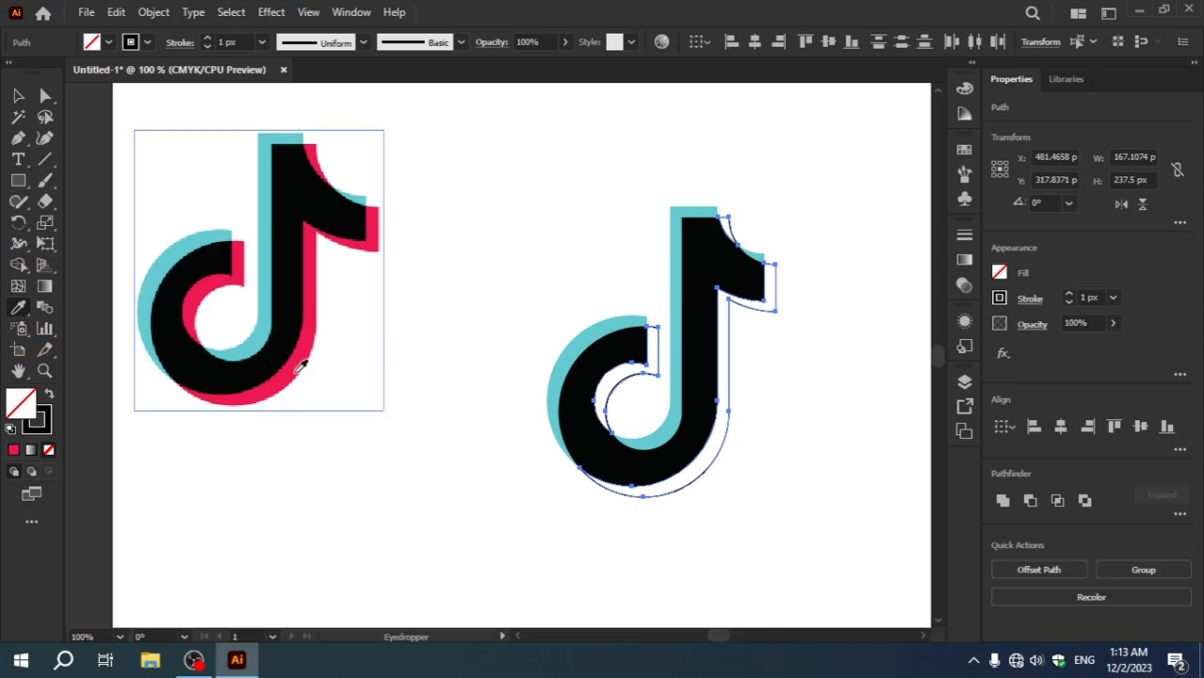
{"action": "left_click", "coordinate": [300, 364]}
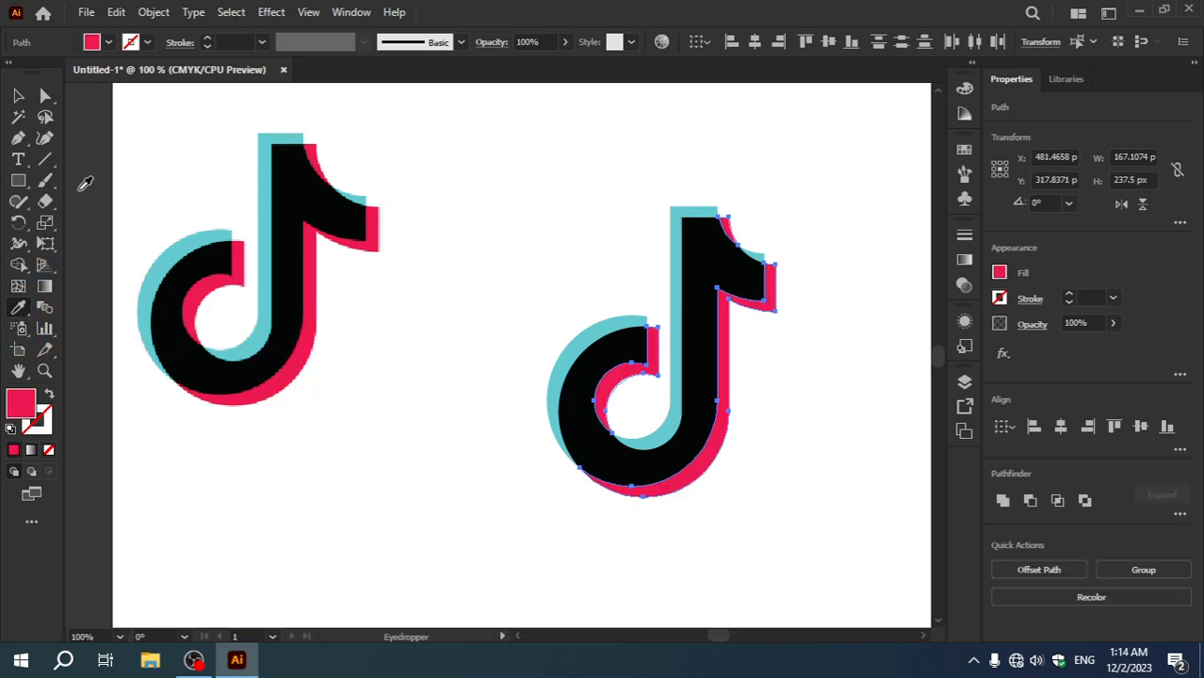
{"action": "left_click", "coordinate": [18, 95]}
{"action": "left_click", "coordinate": [397, 462]}
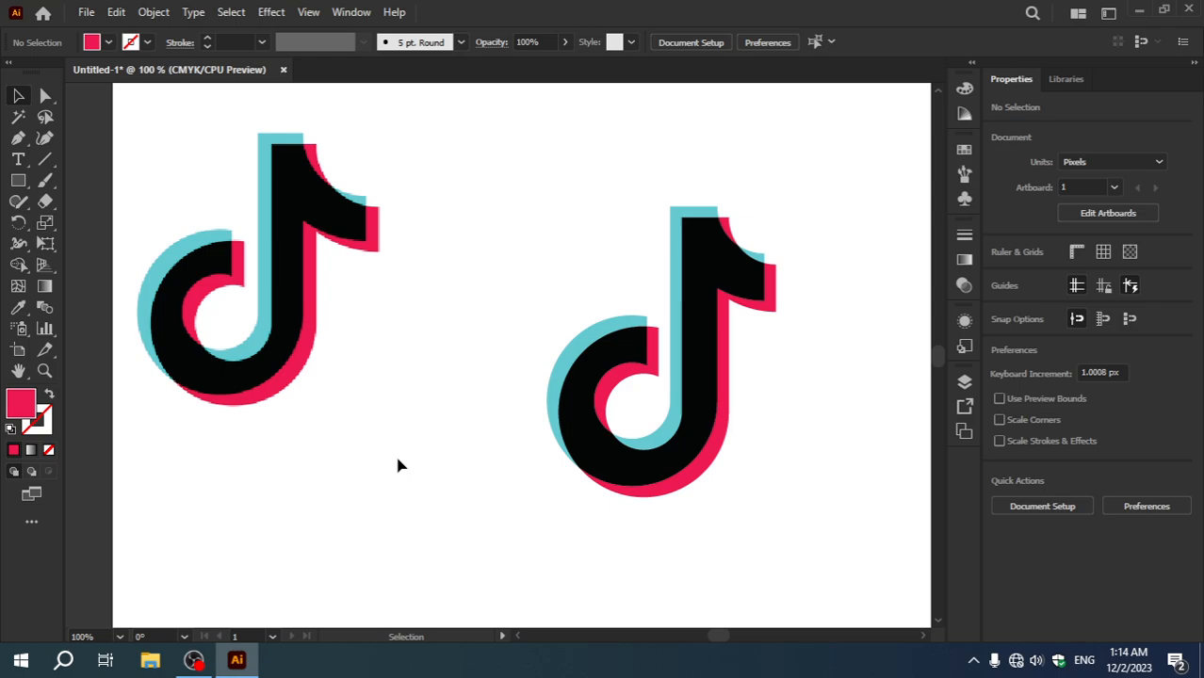
Step: Delete the reference image, and move the whole coloured logo about 159 px left and 21 px up towards the artboard's centre
{"action": "left_click", "coordinate": [291, 273]}
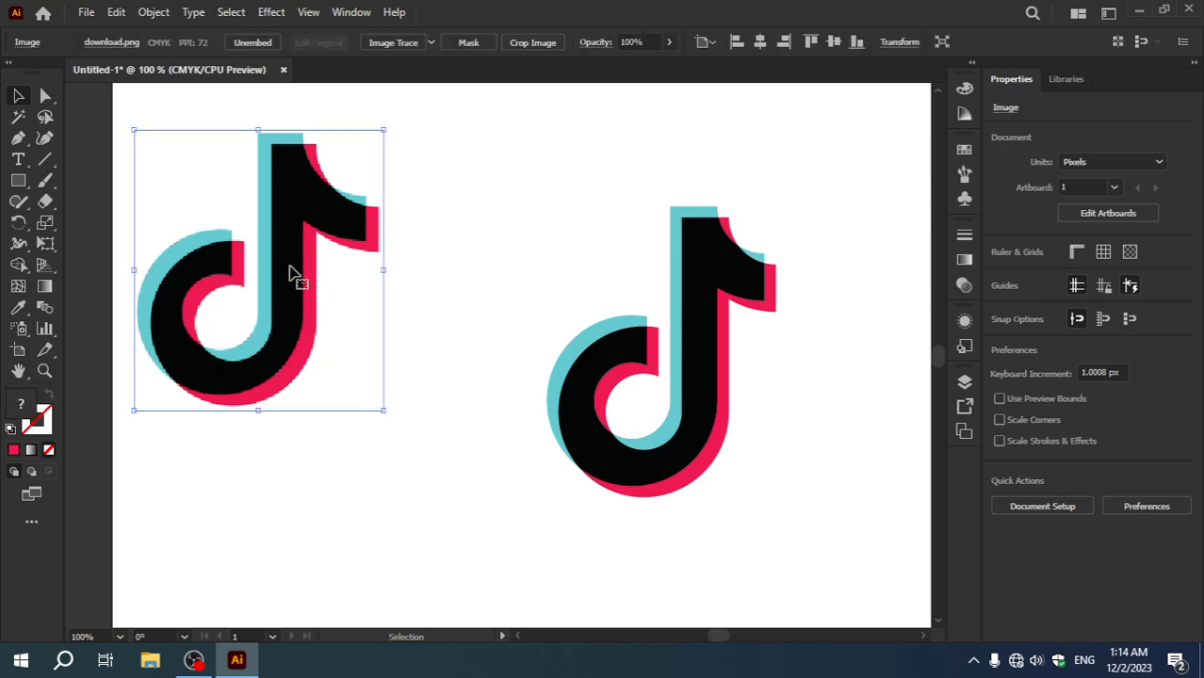
{"action": "key", "text": "Delete"}
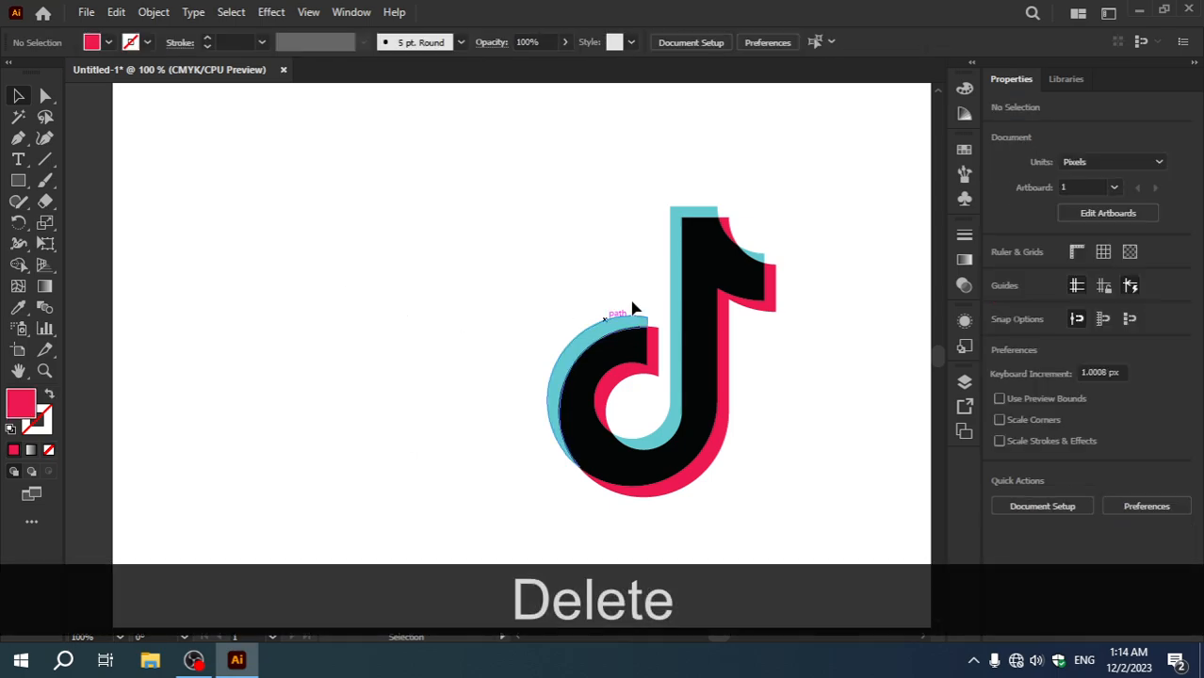
{"action": "left_click_drag", "start_coordinate": [478, 217], "coordinate": [803, 515]}
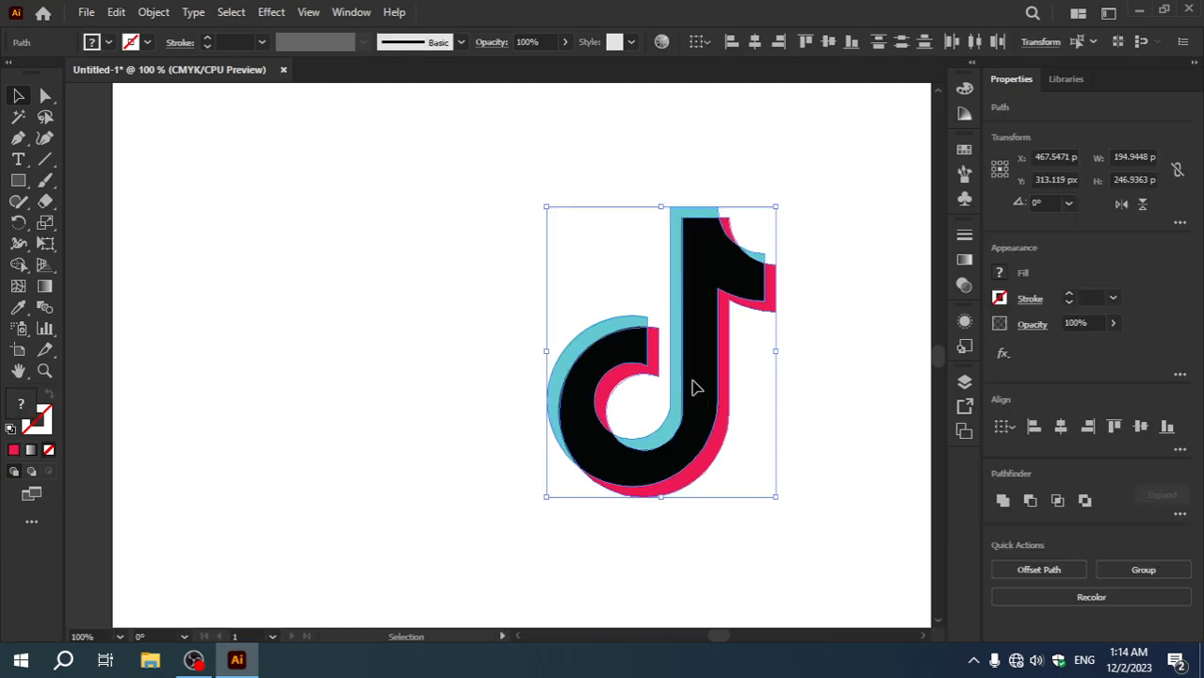
{"action": "left_click_drag", "start_coordinate": [697, 389], "coordinate": [520, 365]}
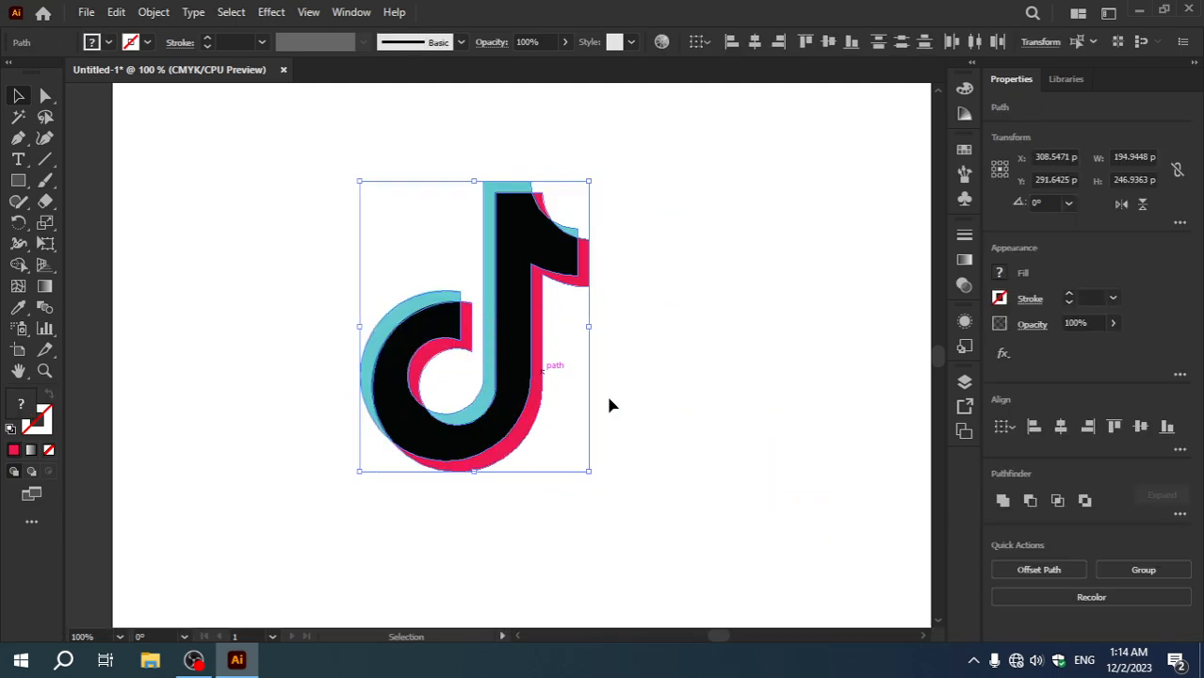
{"action": "left_click", "coordinate": [670, 398]}
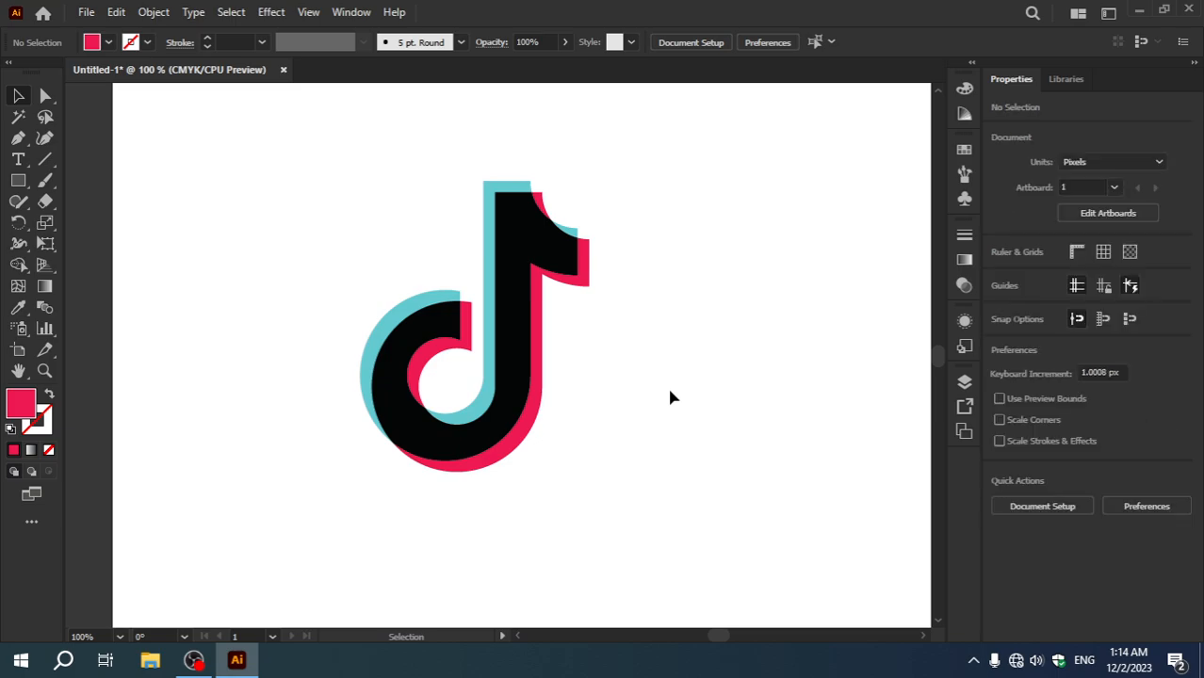